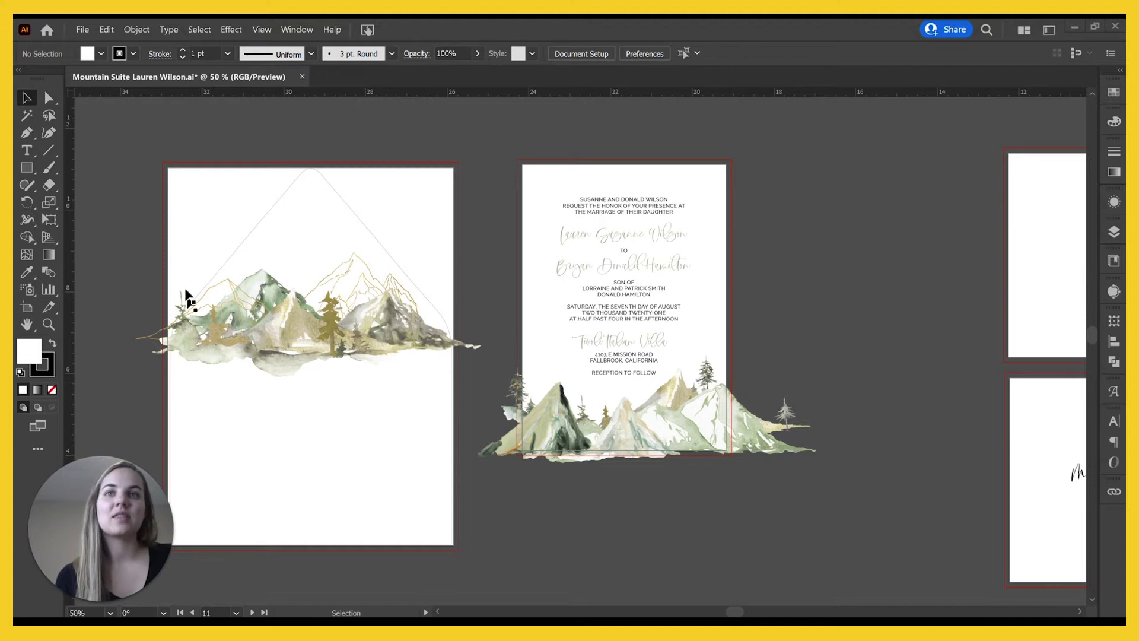
Deselect the envelope flap and enter artboard editing to check Artboard 2's 5 x 7 in size
left_click(254, 234)
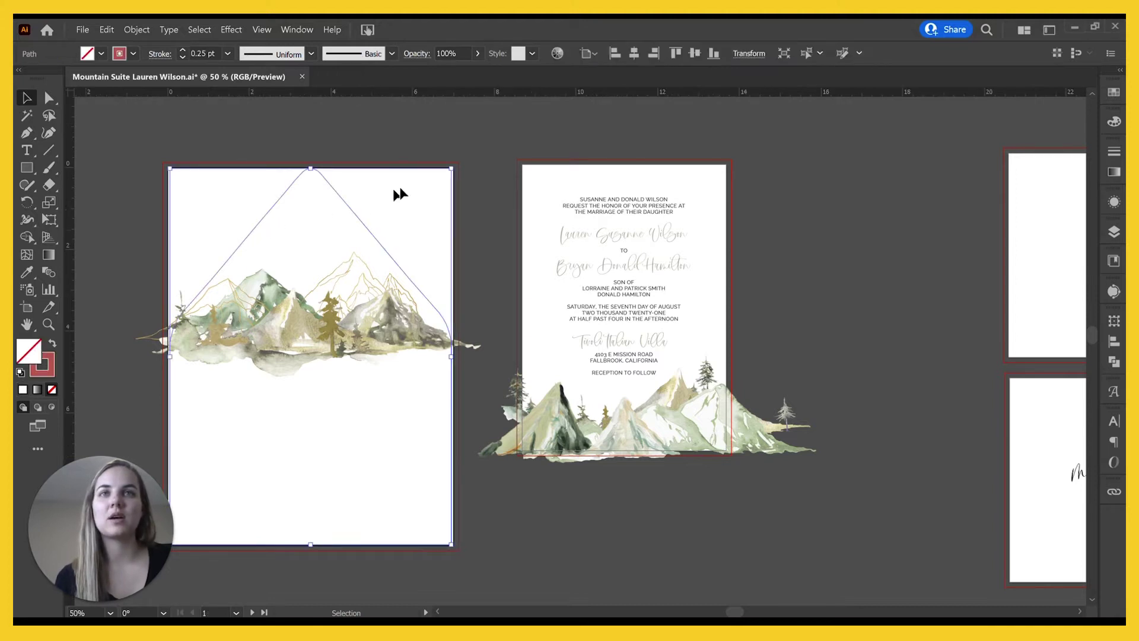
left_click(474, 183)
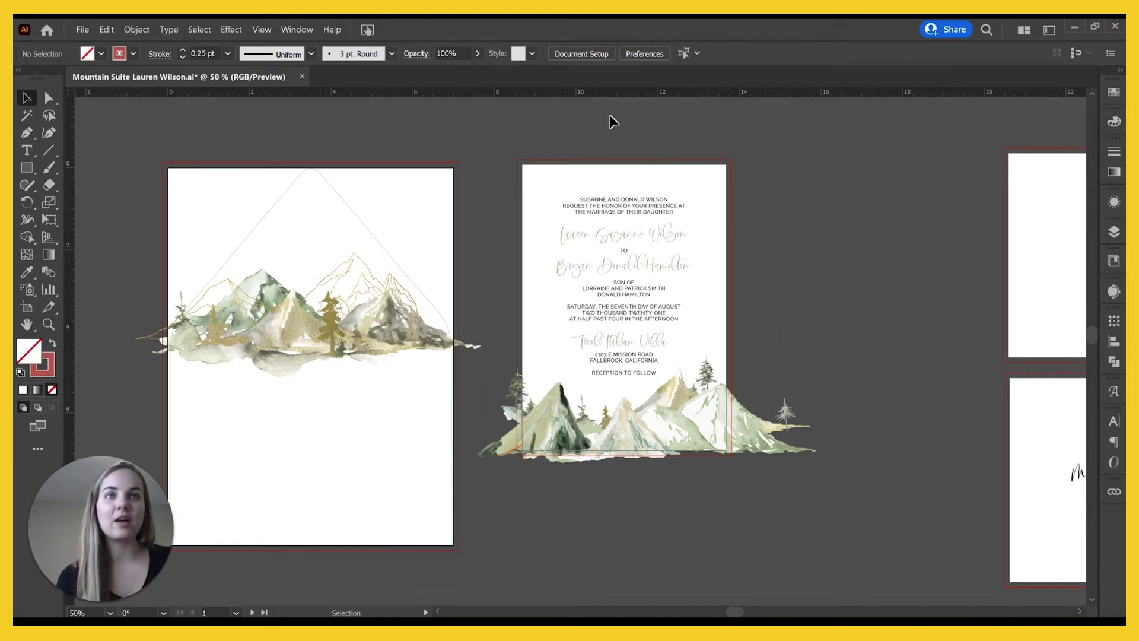
left_click(27, 307)
Select Artboard 2 and return to the Selection tool
left_click(604, 186)
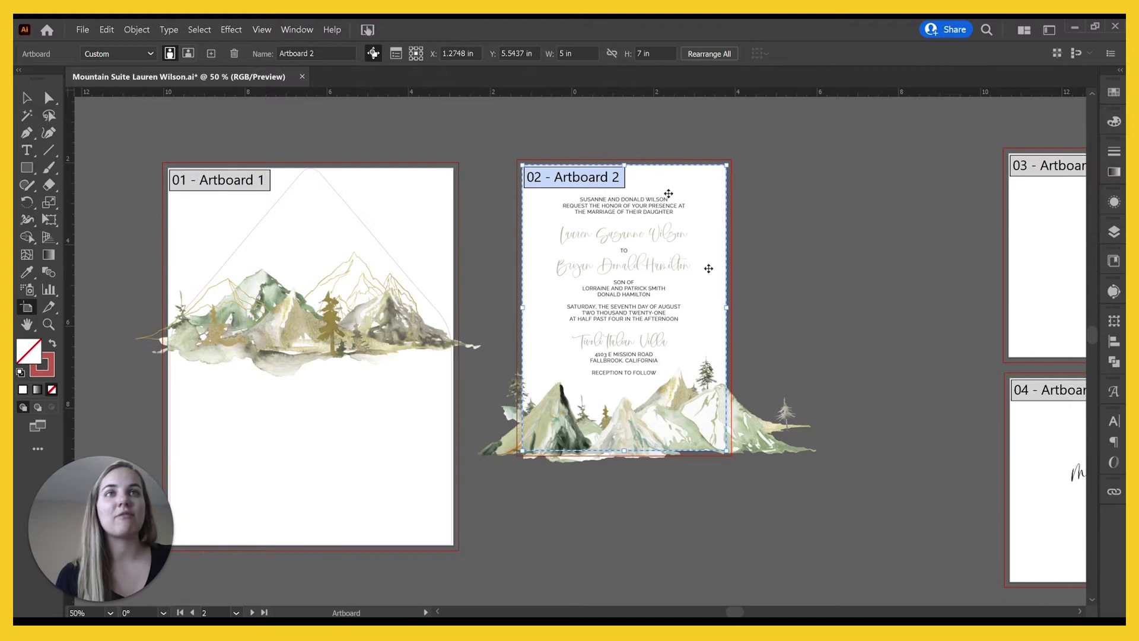
left_click(26, 101)
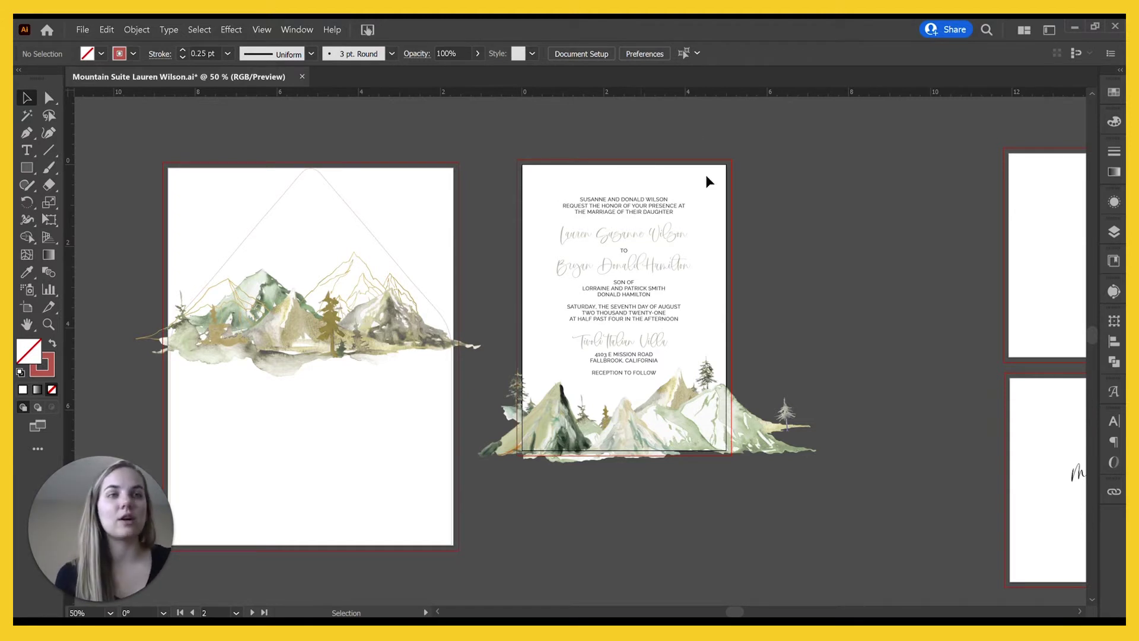
scroll(771, 361, "up", 2)
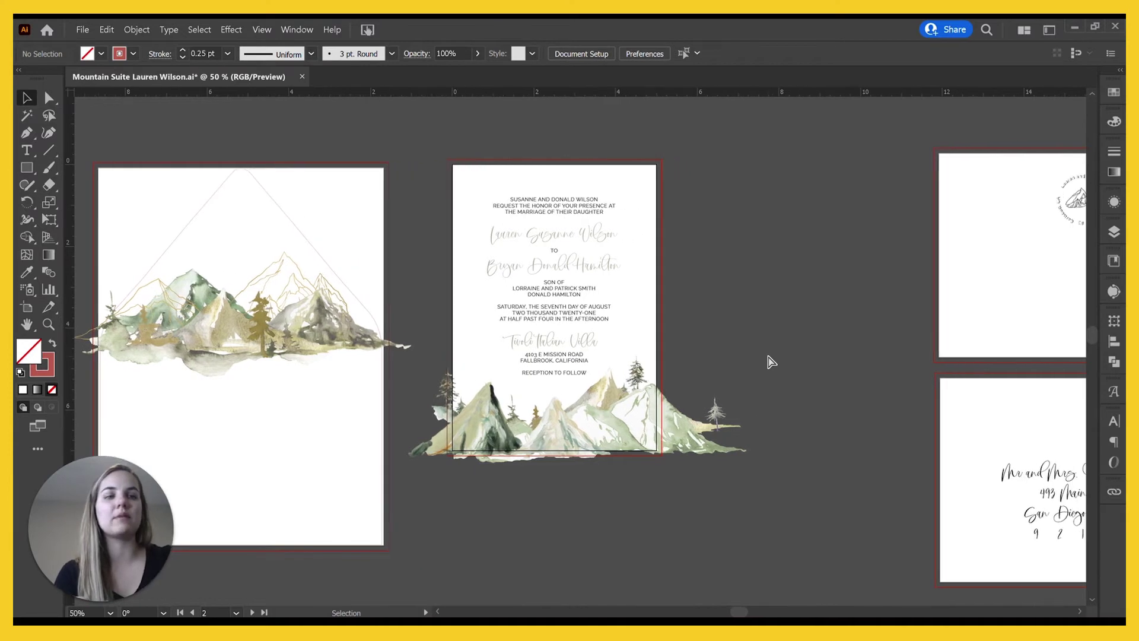
scroll(771, 361, "down", 3)
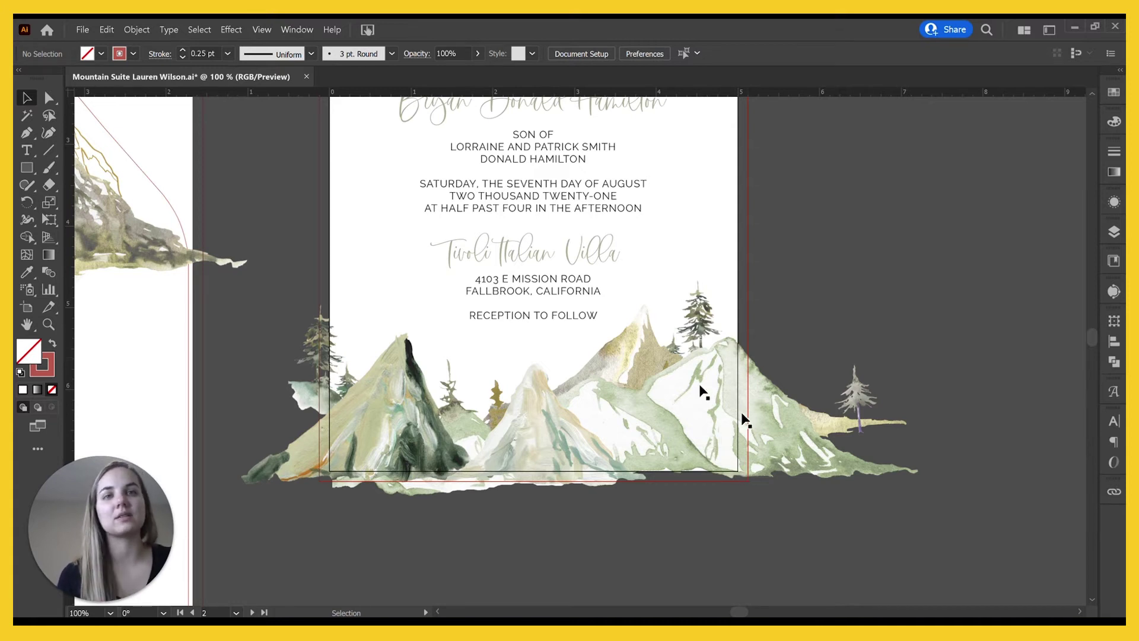
left_click(271, 31)
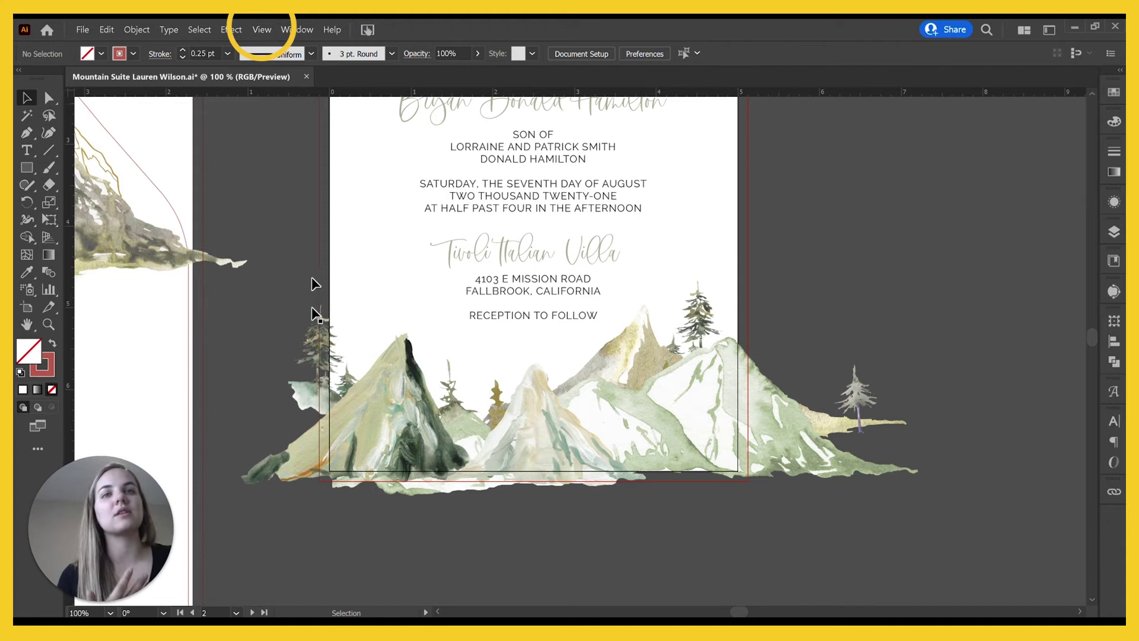
left_click(252, 25)
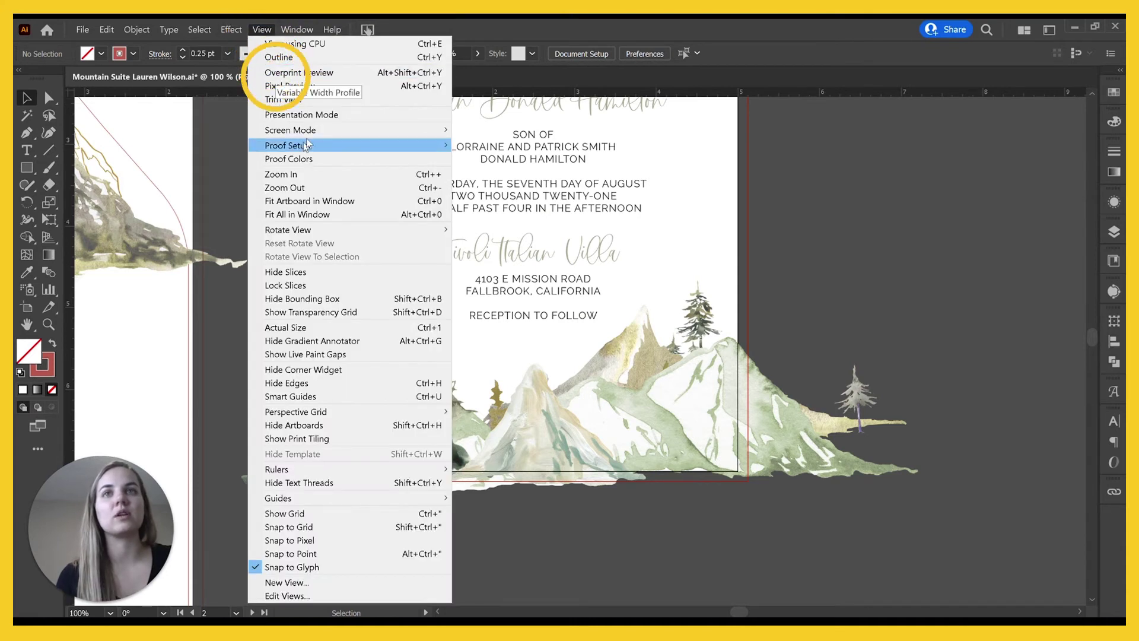
left_click(282, 98)
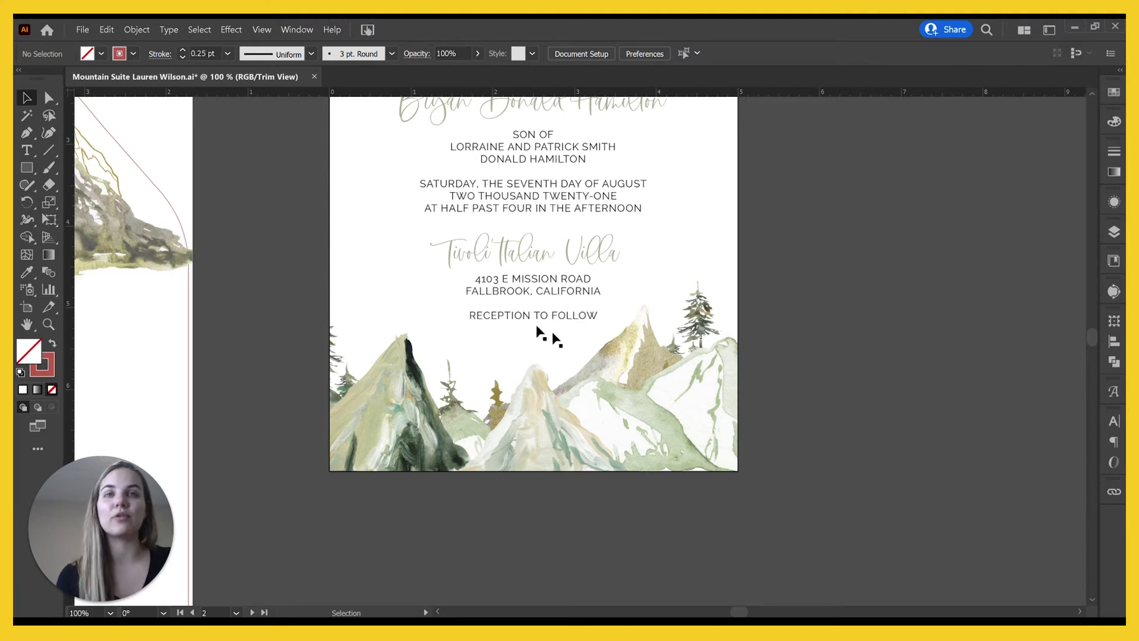
left_click(262, 29)
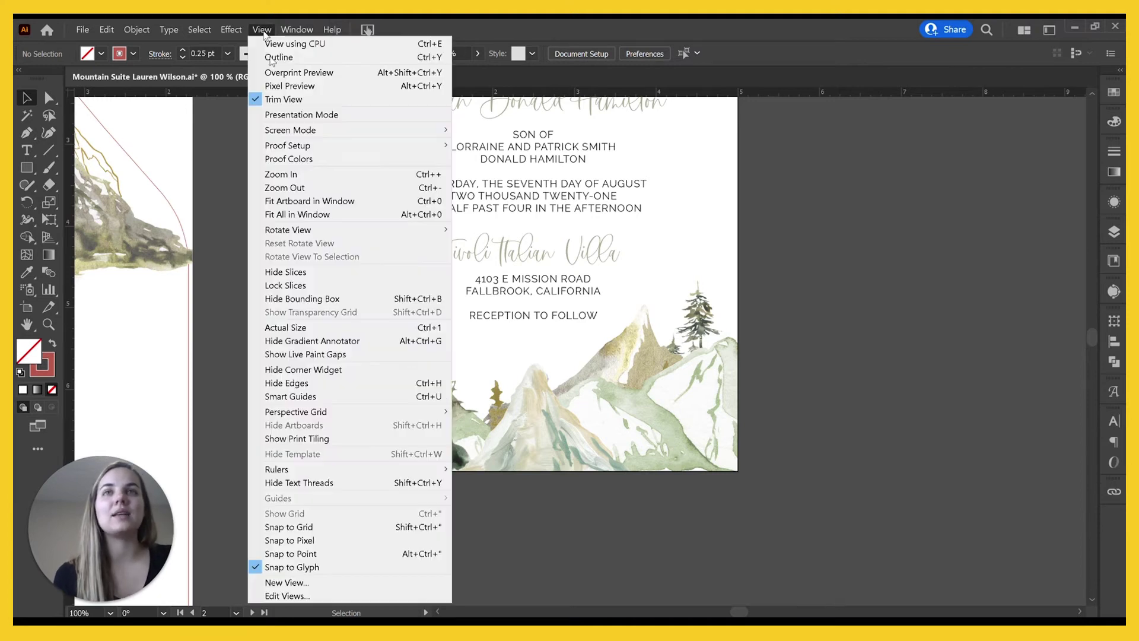
left_click(289, 101)
scroll(866, 428, "up", 3)
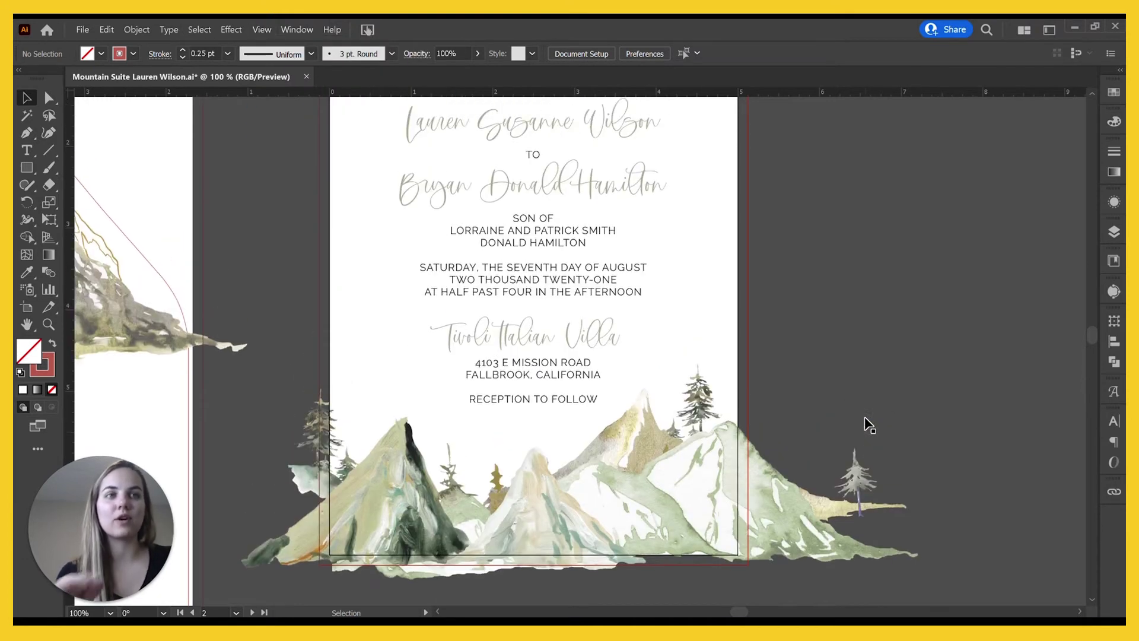
key("ctrl+minus")
key("ctrl+minus")
scroll(863, 416, "up", 2)
Draw a stroke-free 5 x 7 in rectangle centred on the invitation artboard
left_click(27, 170)
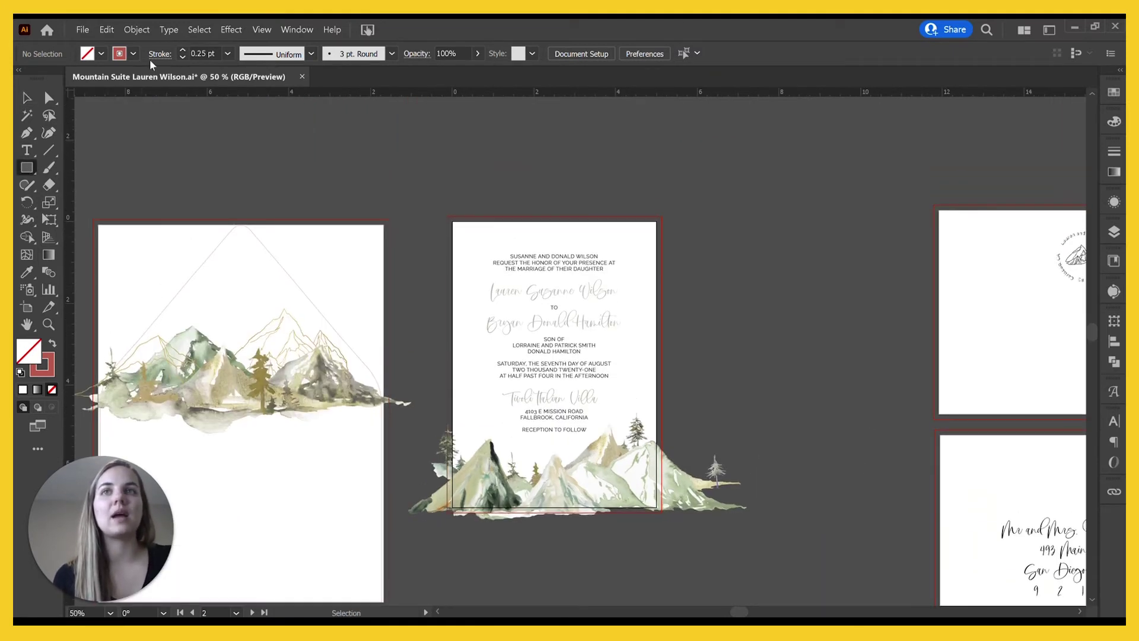
left_click(182, 56)
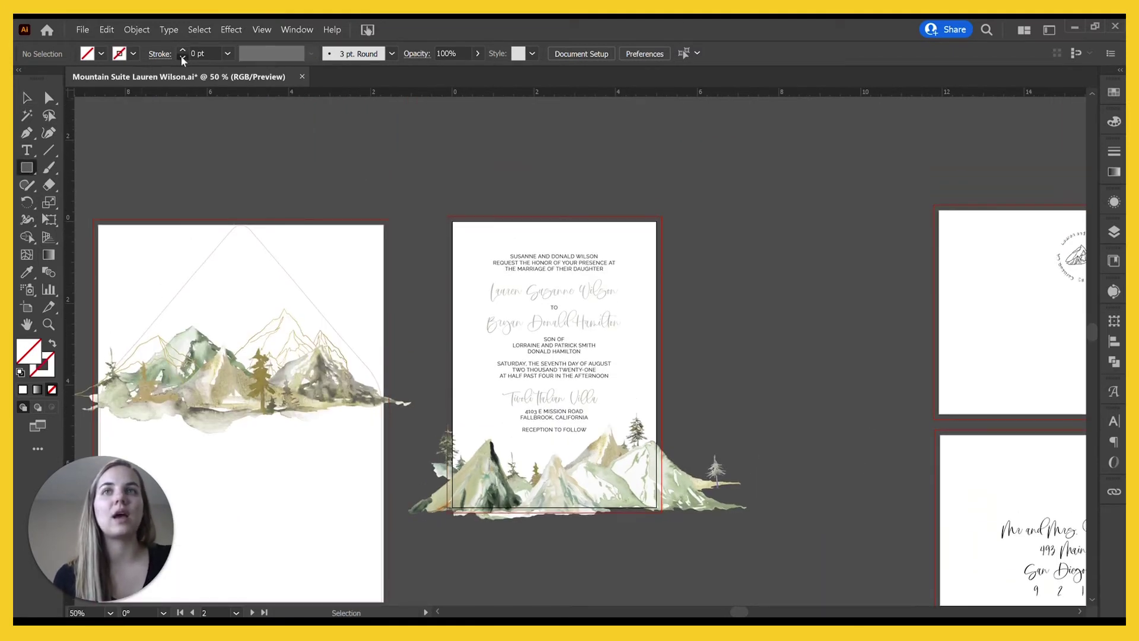
left_click(459, 217)
type("5")
key("Tab")
type("7")
key("Return")
left_click(634, 53)
left_click(694, 53)
Select the mountain artwork with the rectangle and make a clipping mask
key("v")
left_click(747, 404)
left_click(426, 457)
left_click(603, 389, "shift")
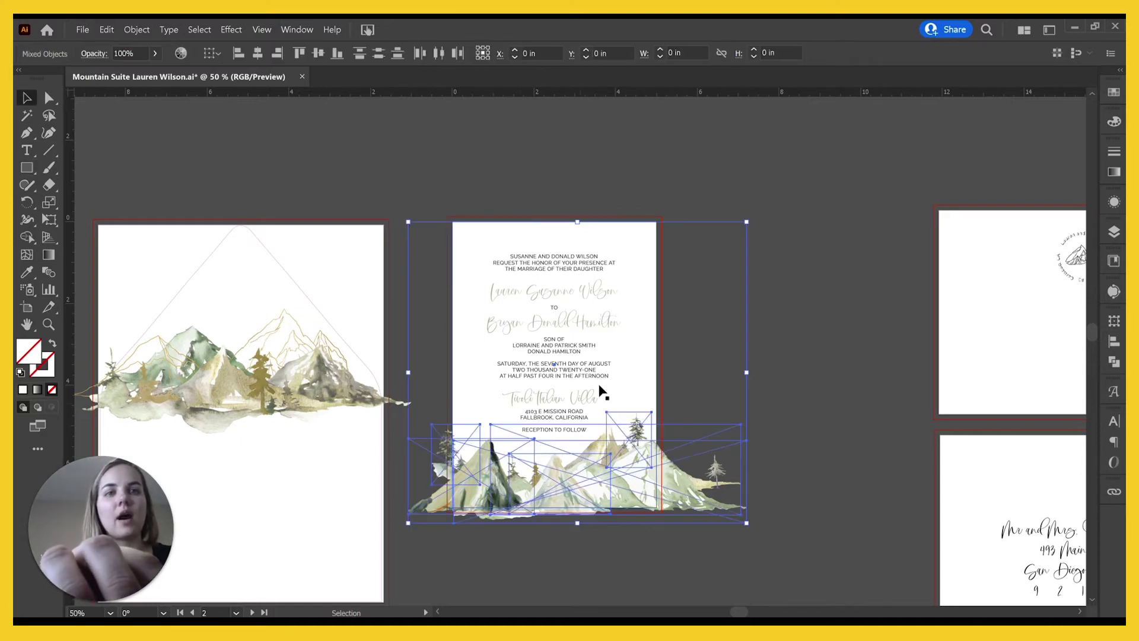
left_click(657, 369, "shift")
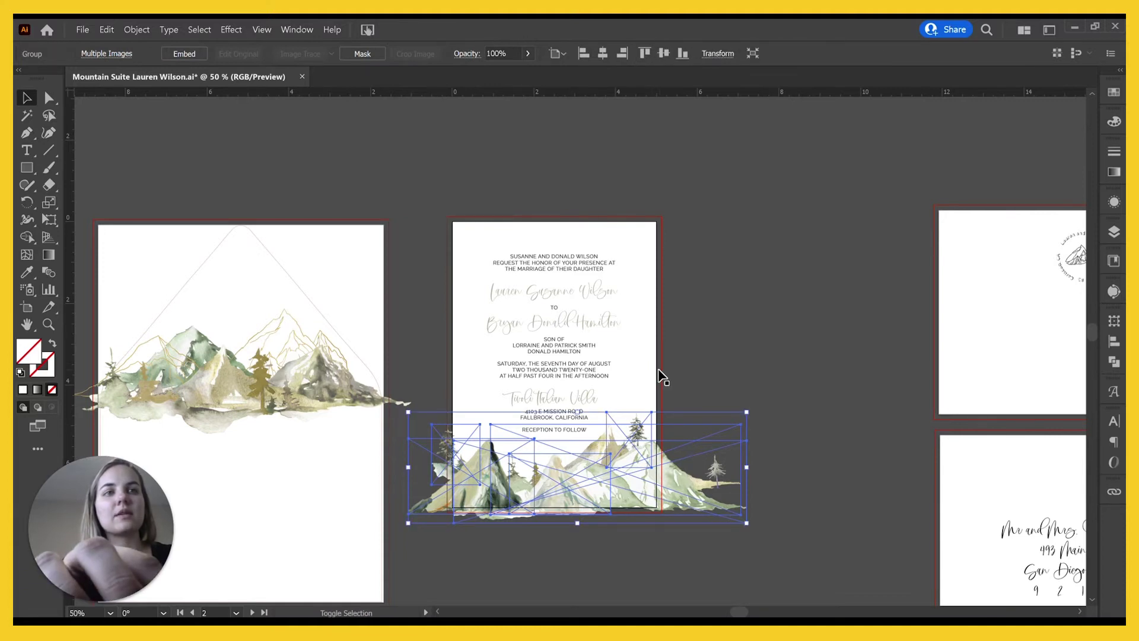
left_click(659, 374, "shift")
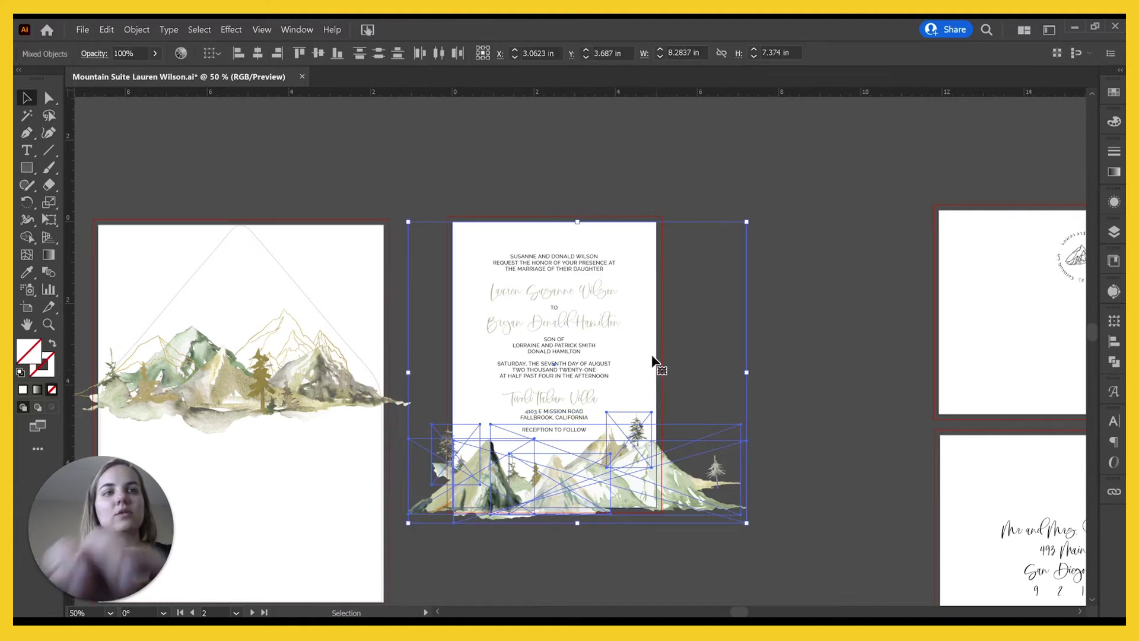
left_click(136, 29)
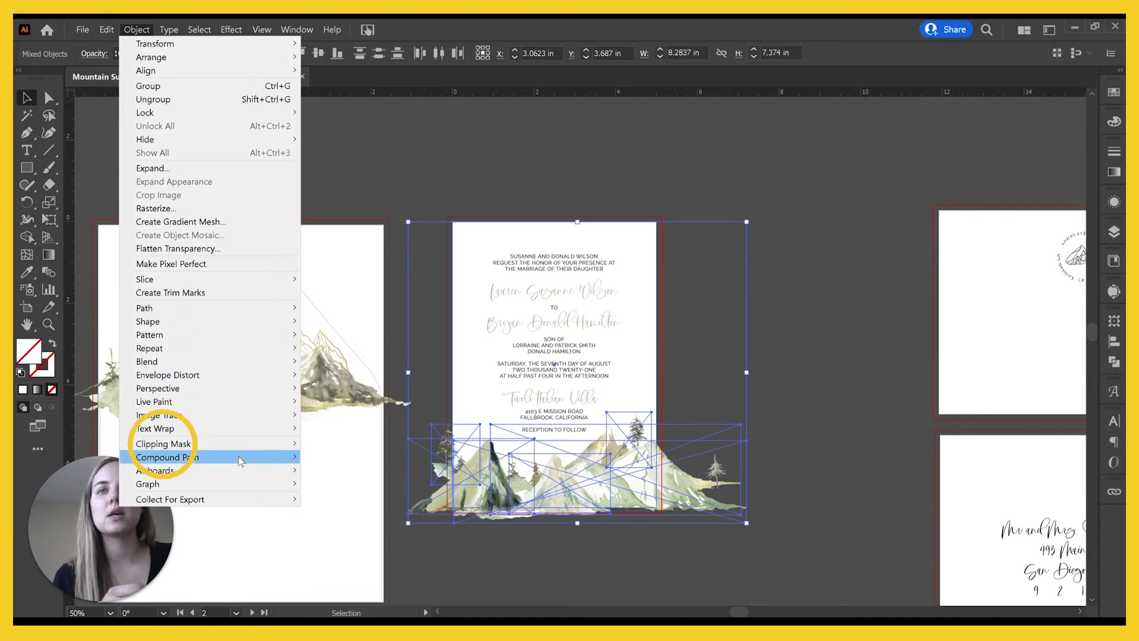
mouse_move(224, 444)
left_click(326, 445)
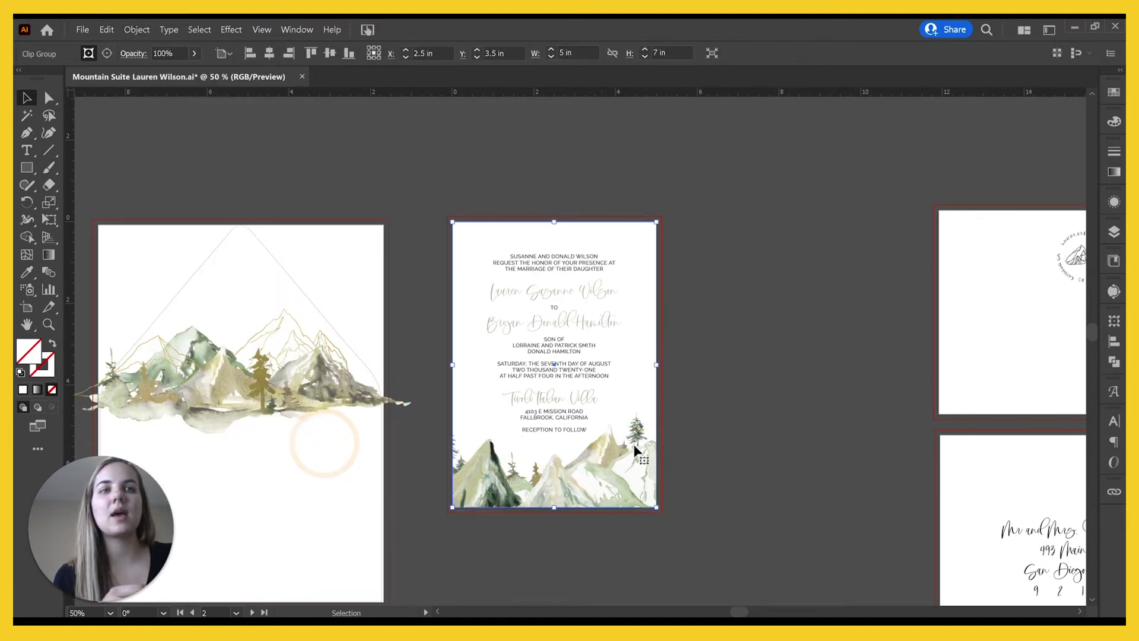
left_click(693, 436)
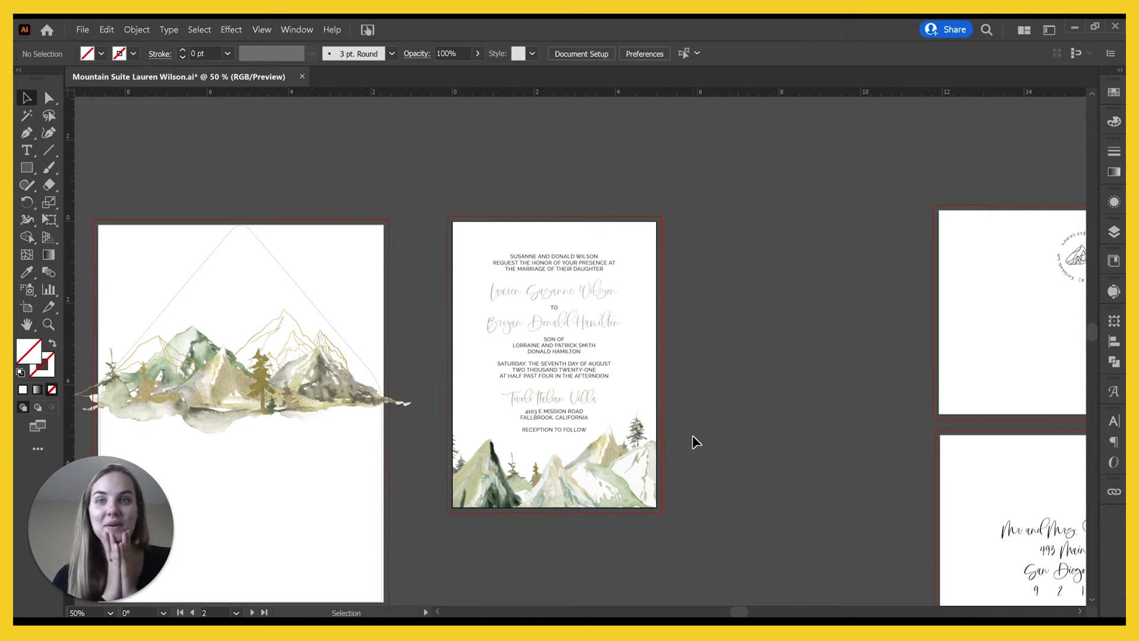
Drag the clip group's bottom-right and bottom-left anchors outward past the artboard into the bleed
left_click(620, 472)
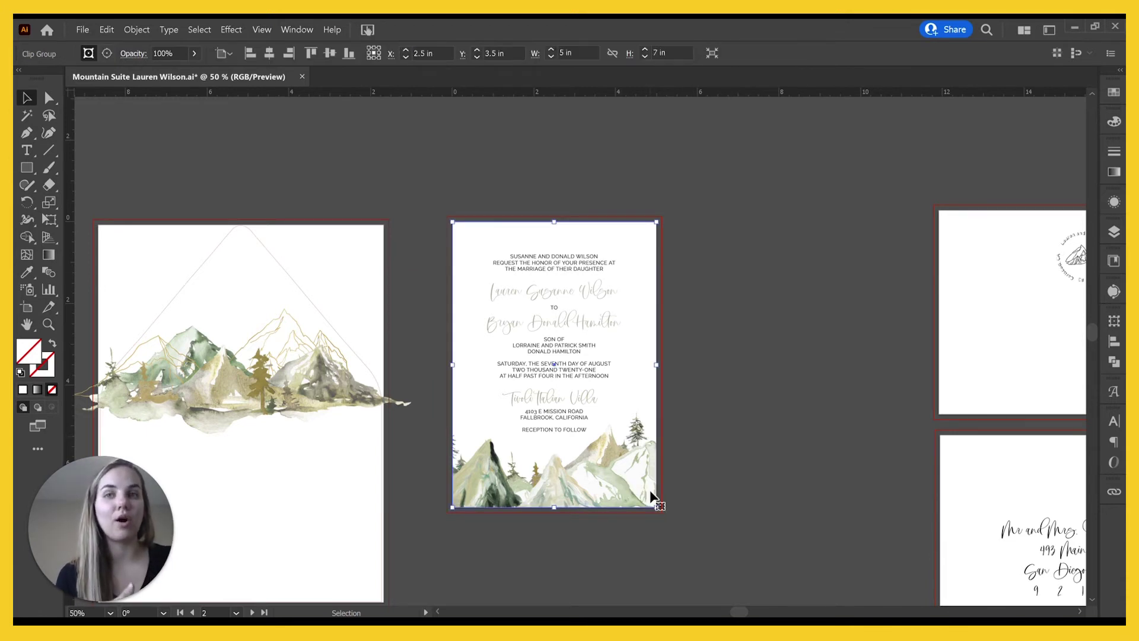
right_click(620, 480)
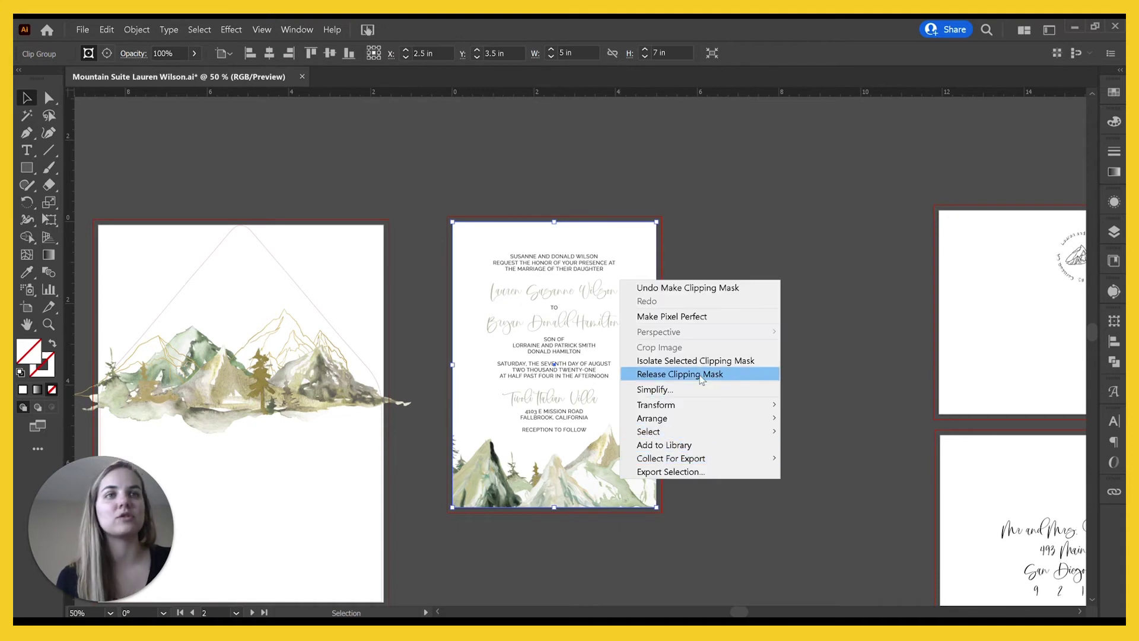
left_click(726, 520)
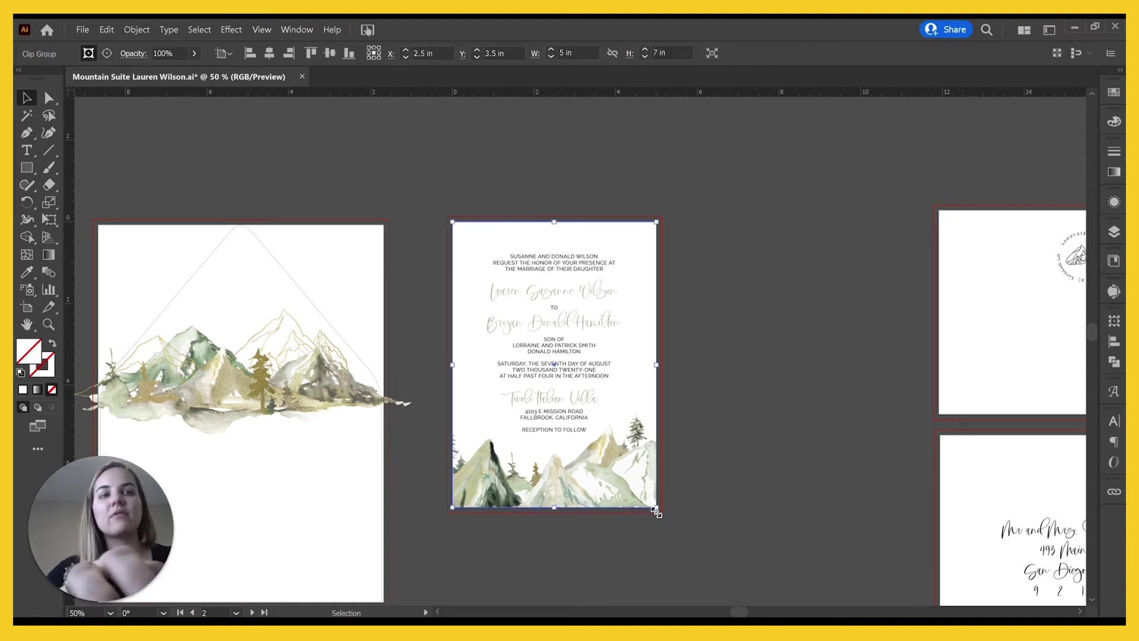
key("a")
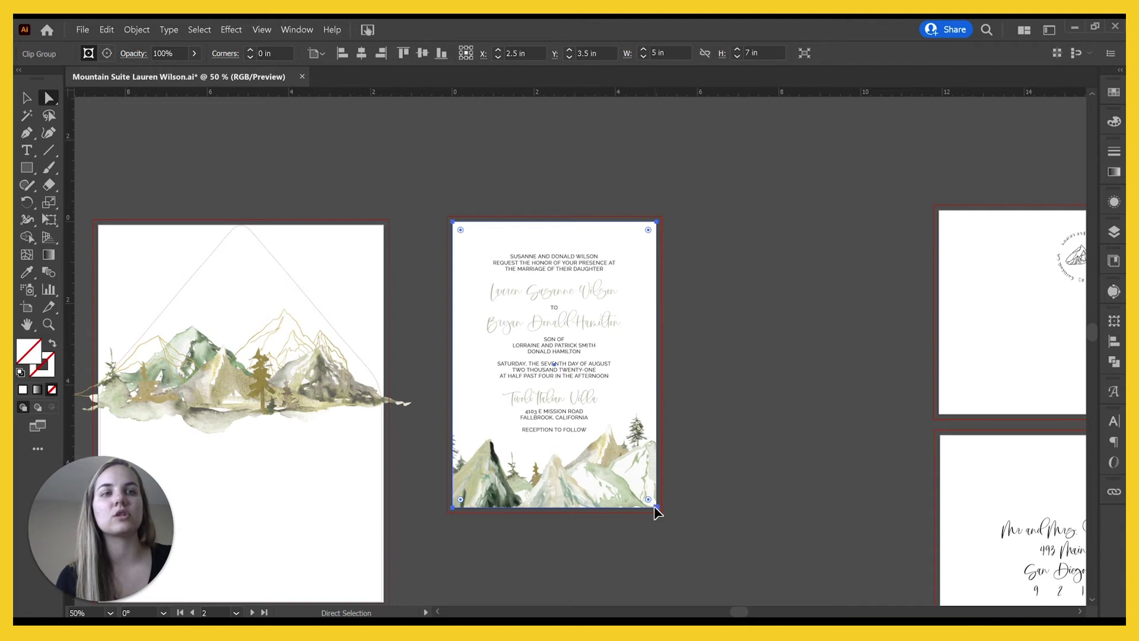
left_click_drag(657, 508, 664, 517)
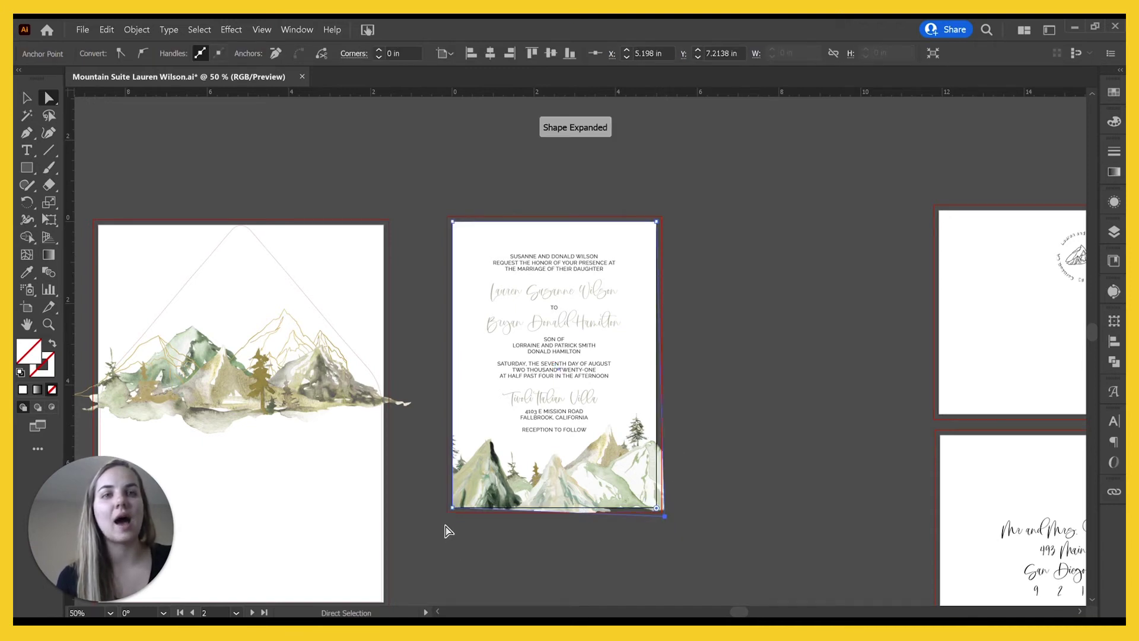
left_click_drag(453, 512, 435, 522)
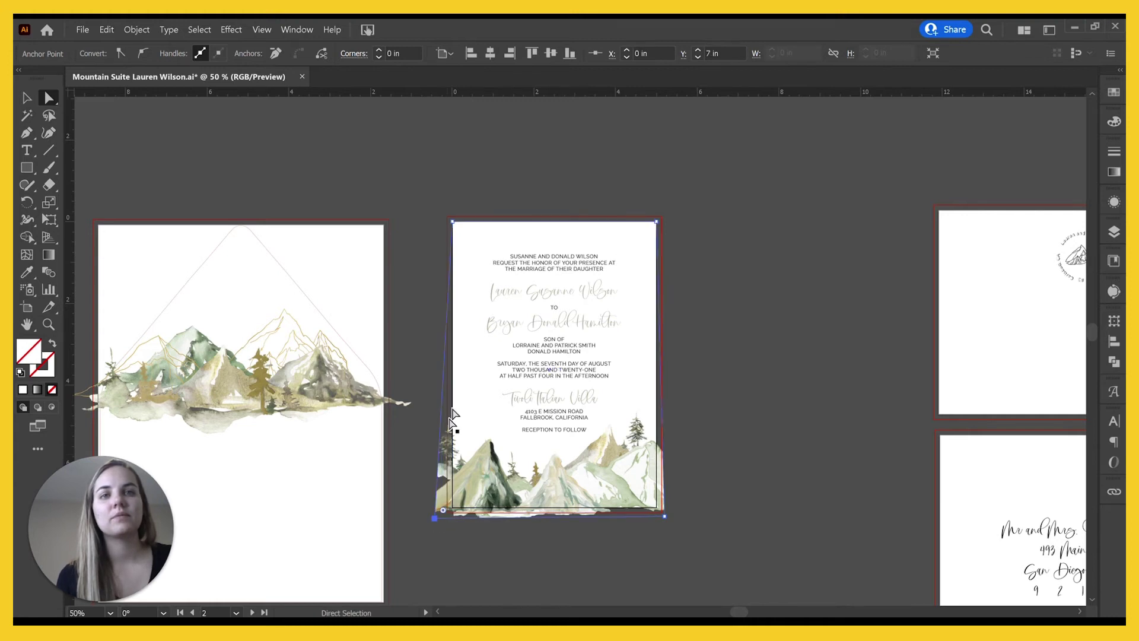
left_click(762, 512)
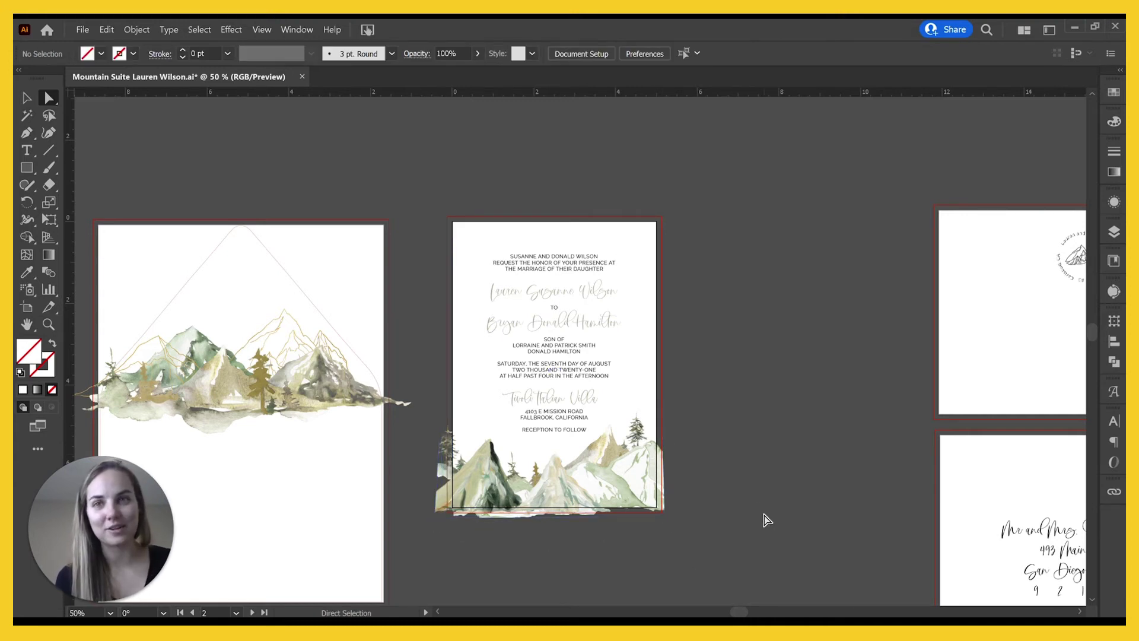
Locate and select the envelope flap outline on the first artboard
scroll(749, 509, "left", 2)
left_click(300, 295)
scroll(300, 295, "down", 3)
left_click(457, 221)
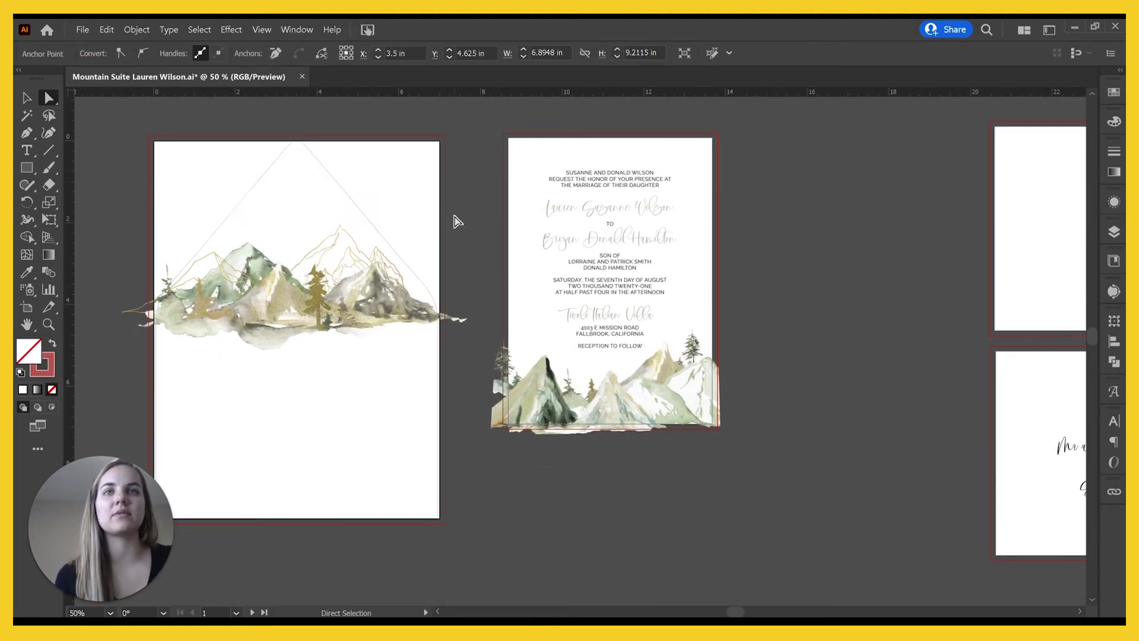
left_click(341, 187)
left_click(514, 145)
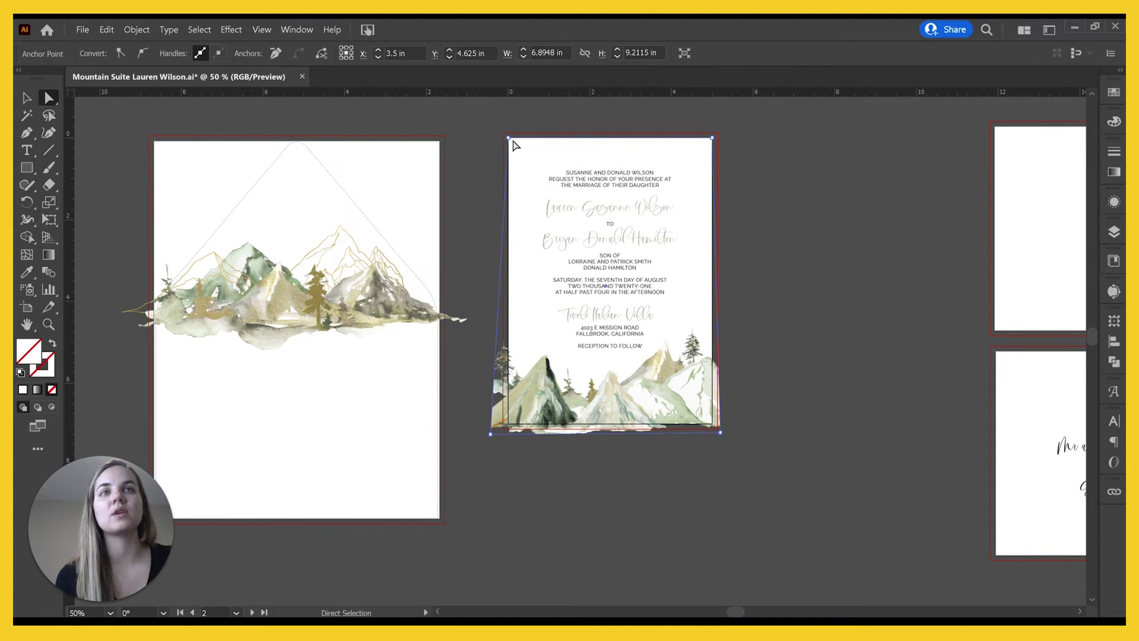
left_click(482, 278)
scroll(478, 281, "up", 3)
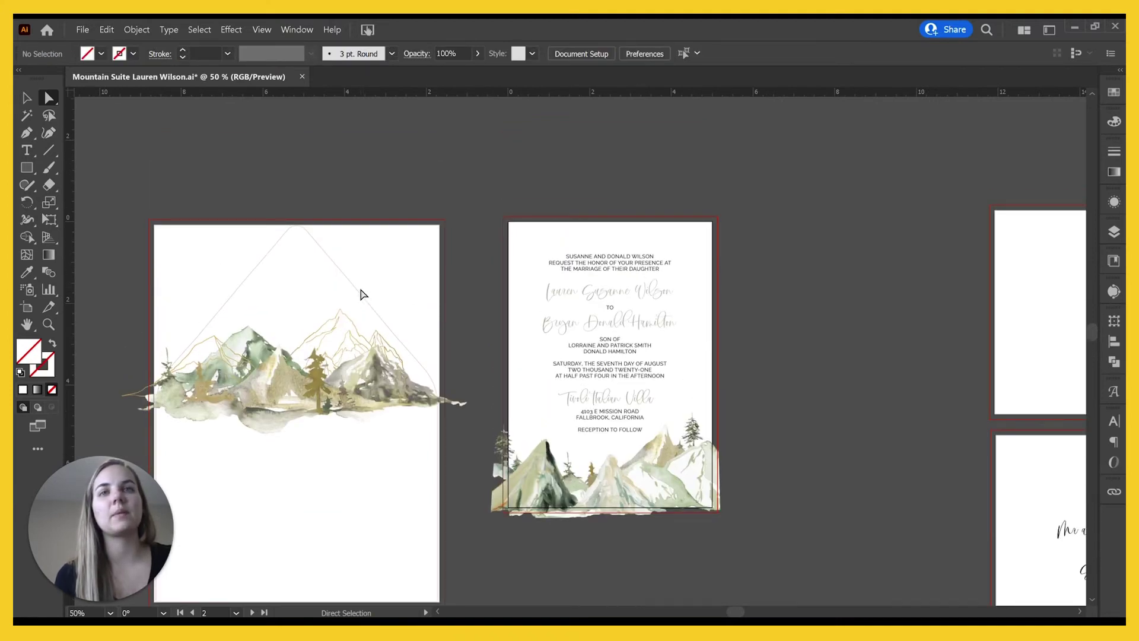
left_click(360, 292)
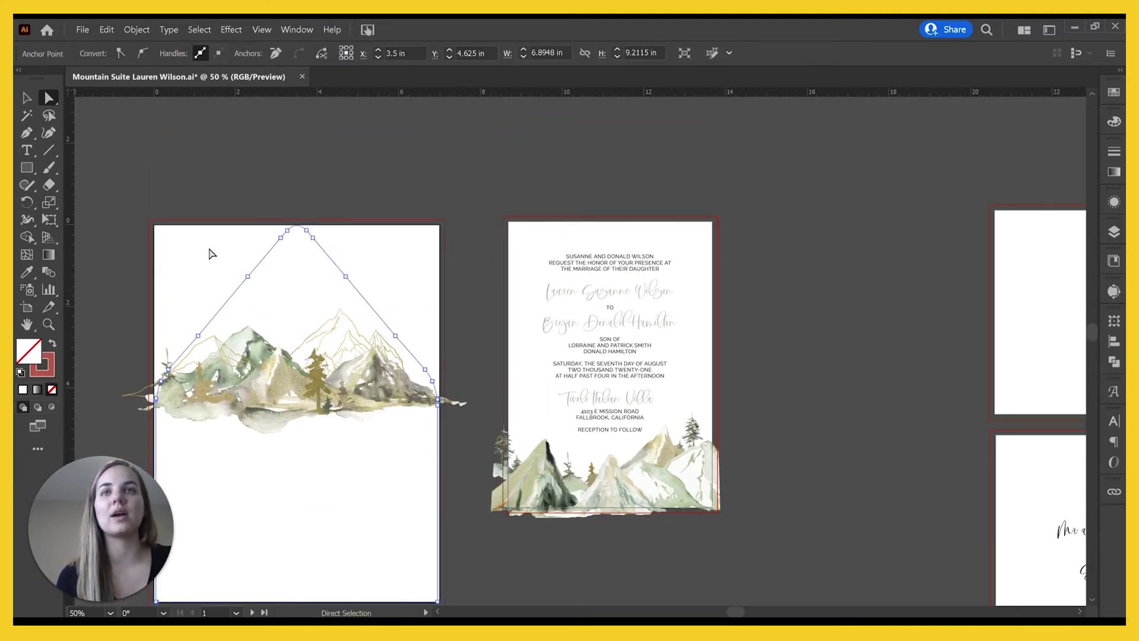
left_click(212, 203)
Select the whole envelope outline and set its stroke weight to 0 pt
key("v")
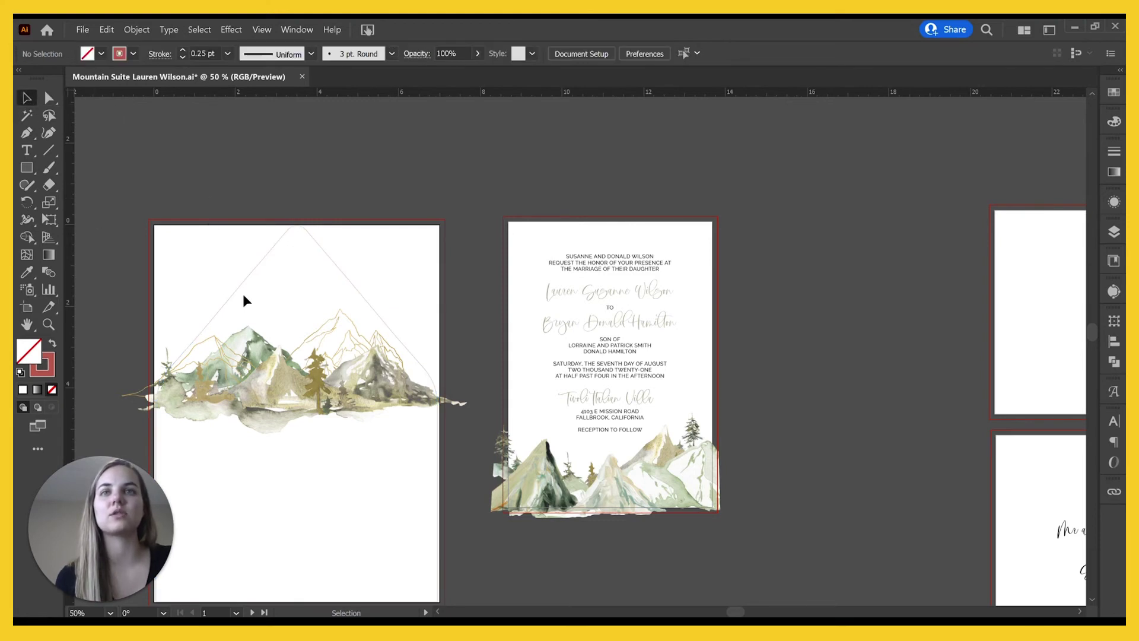
left_click(239, 290)
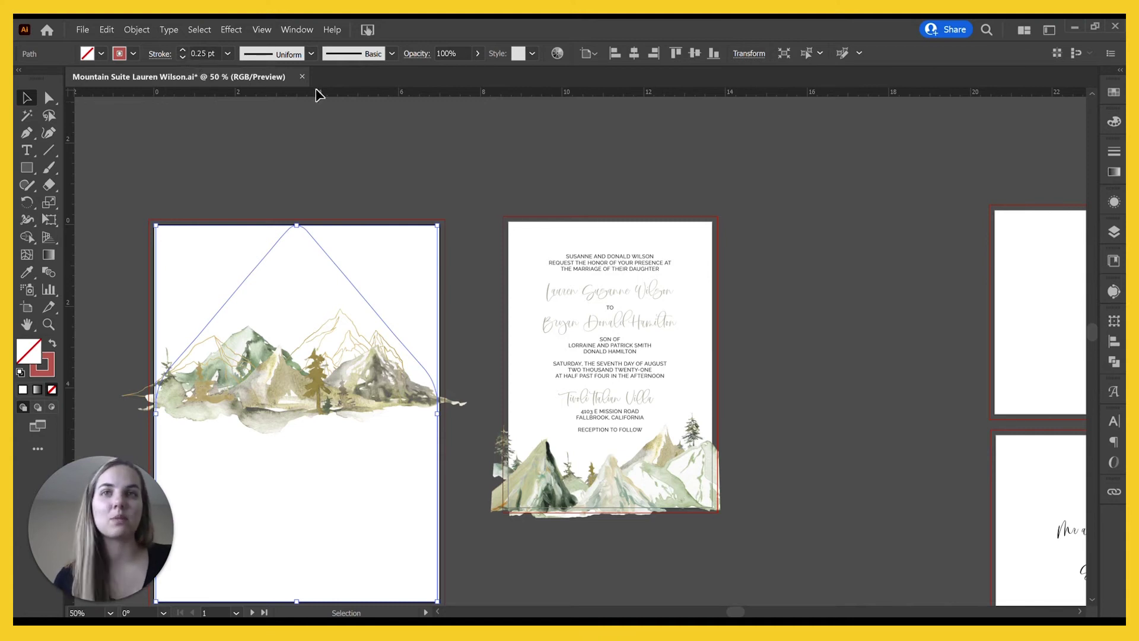
left_click(317, 232)
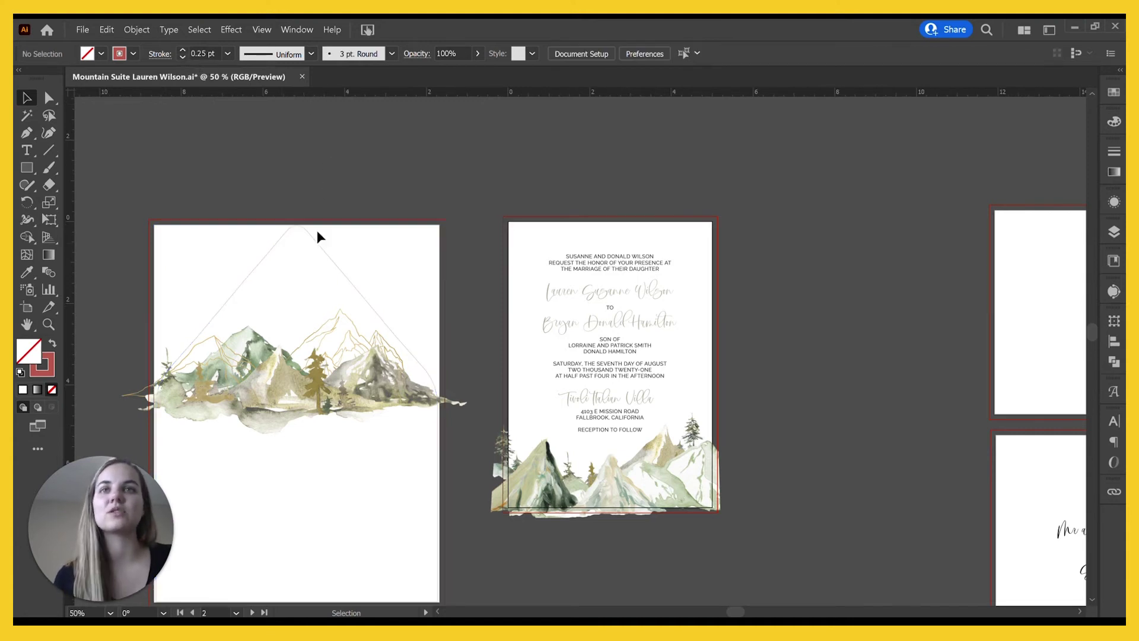
left_click(358, 301)
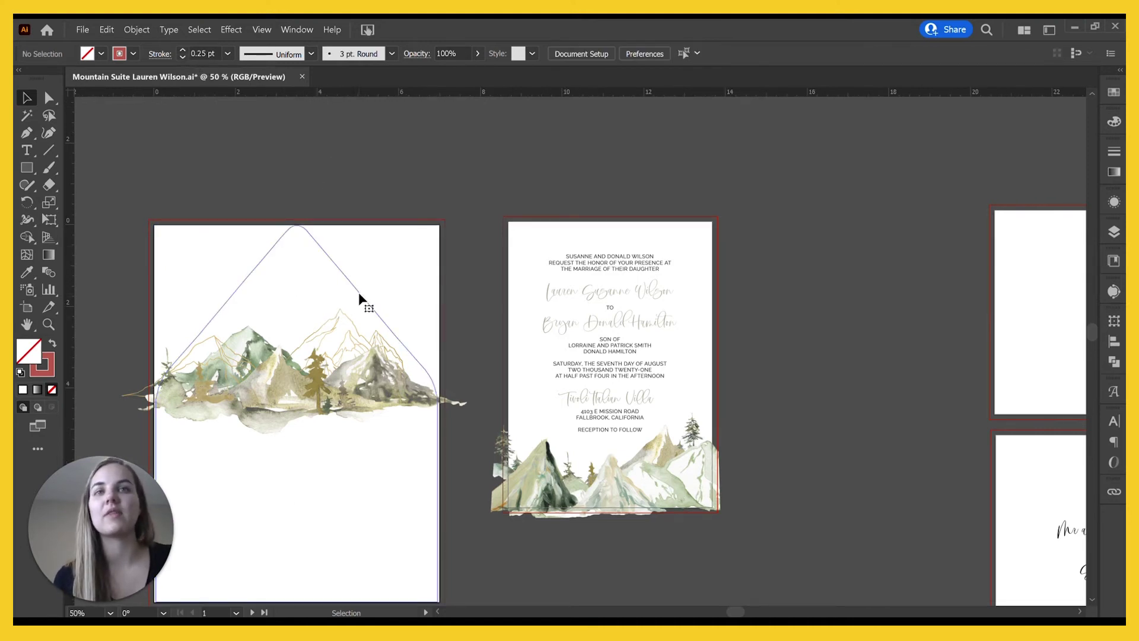
left_click(182, 57)
left_click(259, 224)
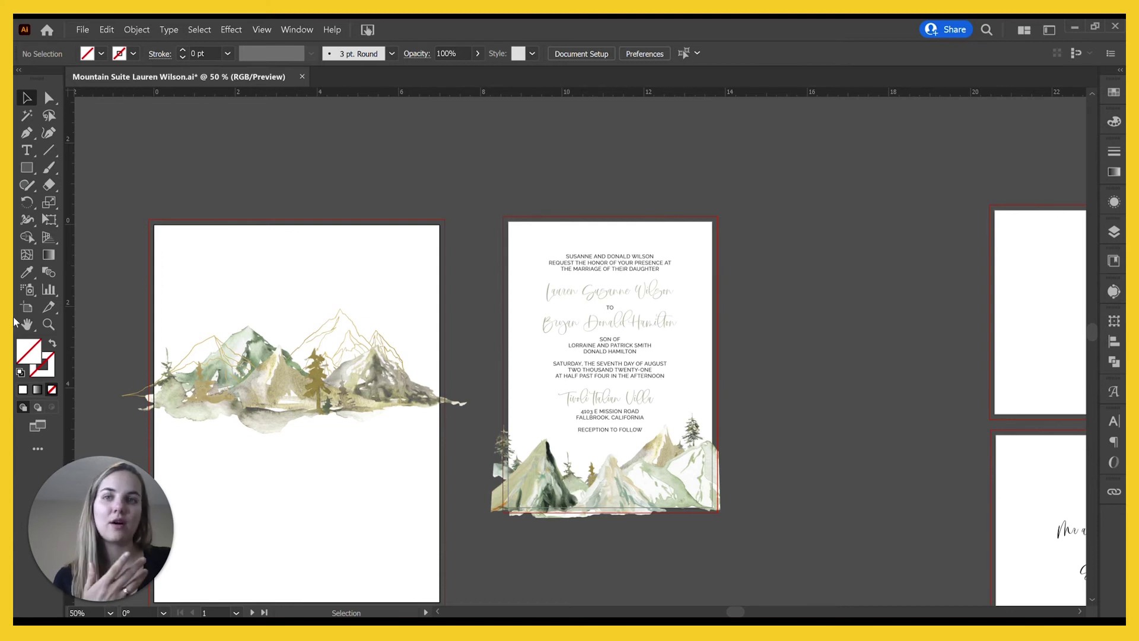
Check Artboard 2's bounds with the Artboard tool, then exit artboard editing
key("shift+o")
left_click(542, 261)
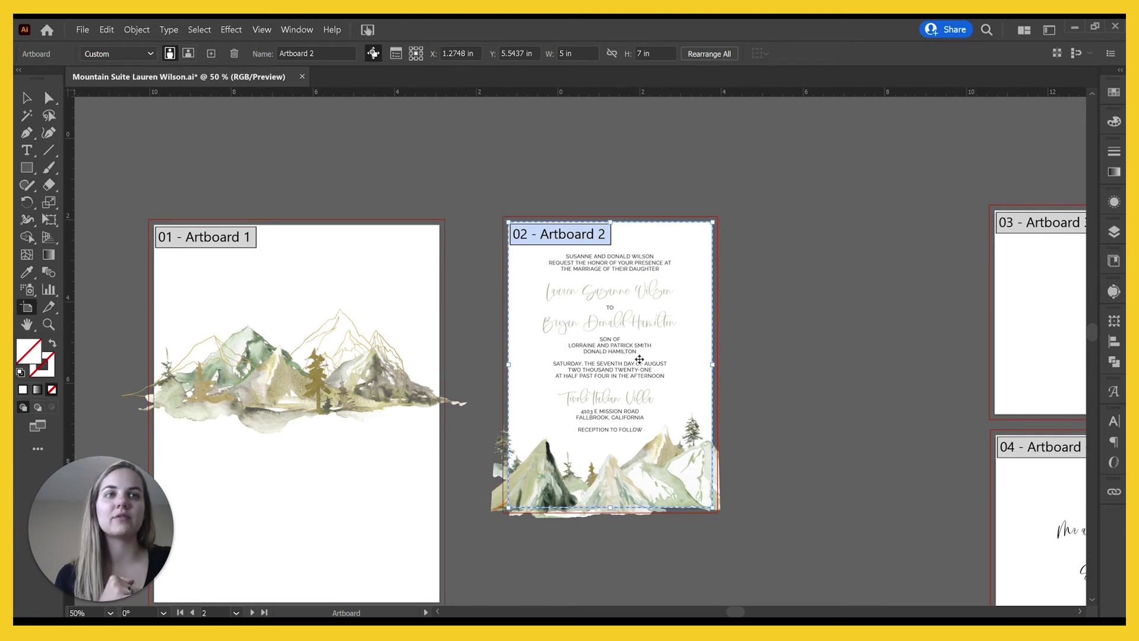
left_click(26, 98)
Save As 'Mountains Lauren Print Ready' in Adobe PDF format, clearing the artboard range field
left_click(83, 30)
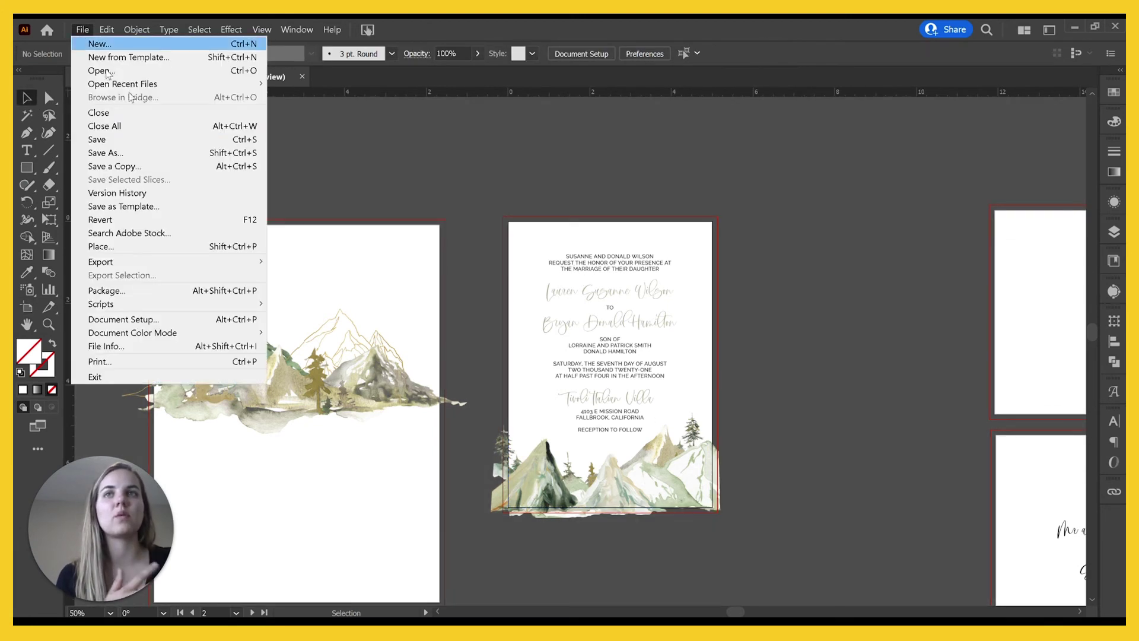
left_click(159, 156)
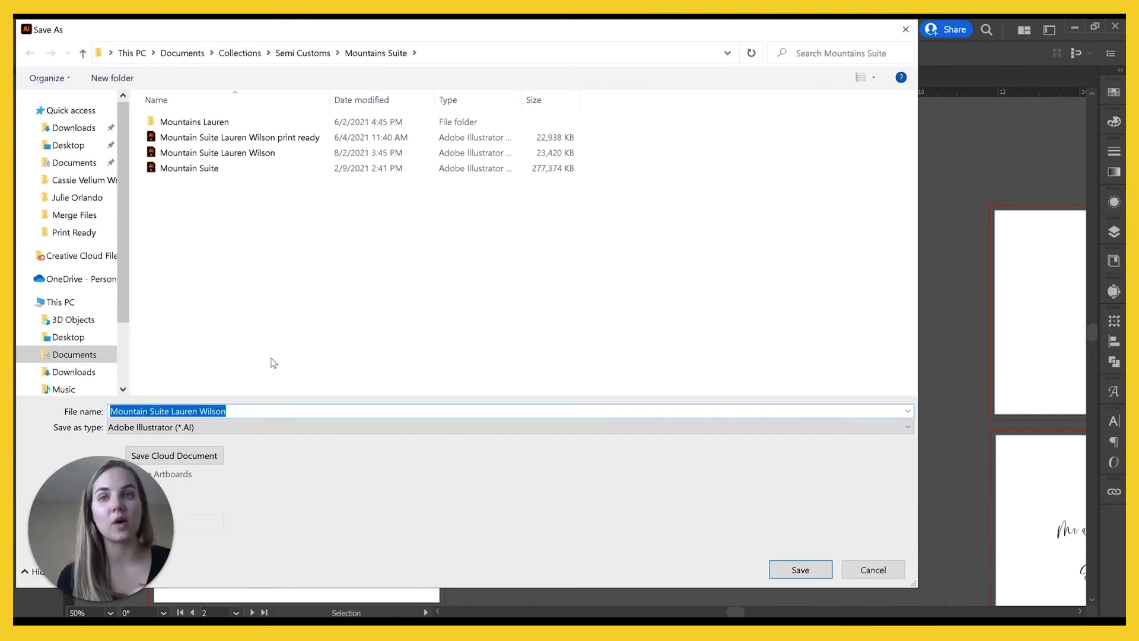
type("Mountains Laure")
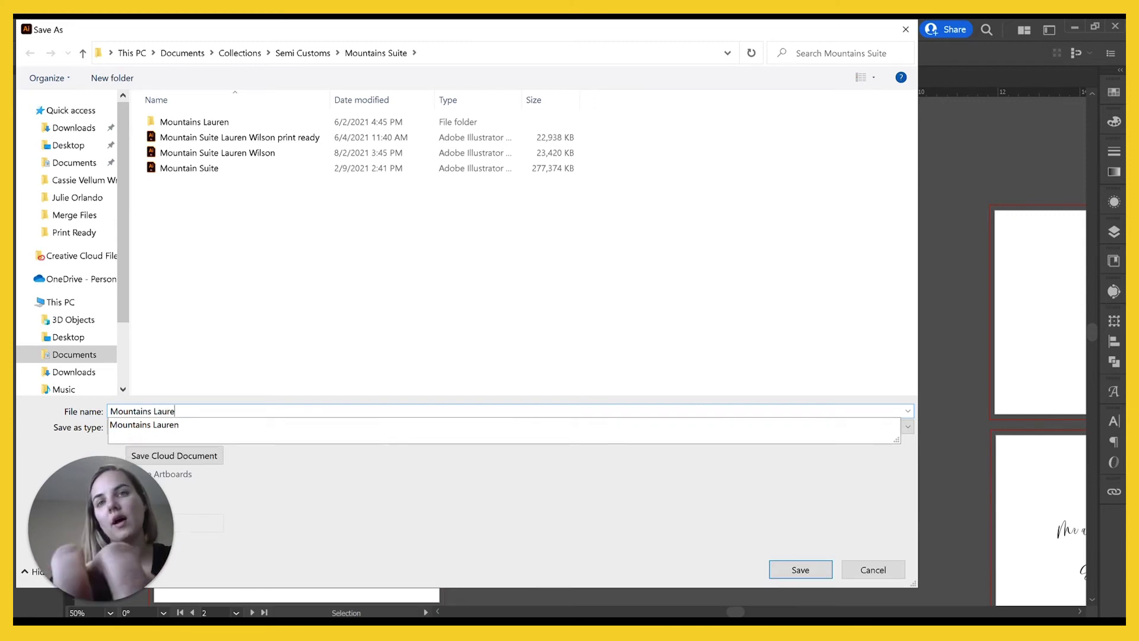
type("n Print Ready")
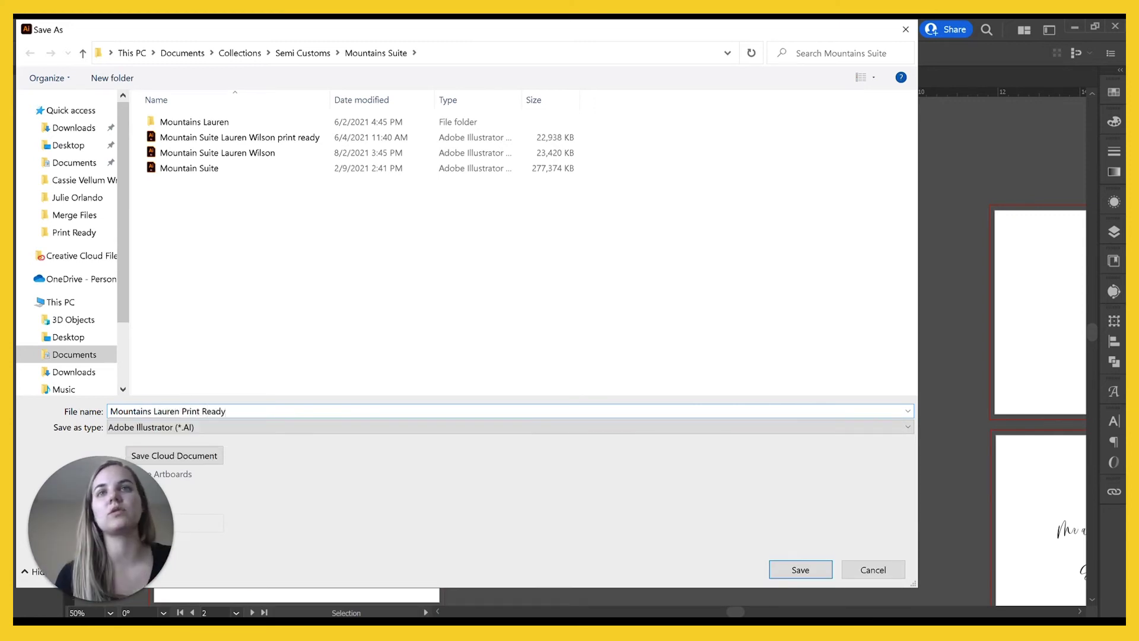
key("Tab")
key("alt+Down")
key("Down")
key("Return")
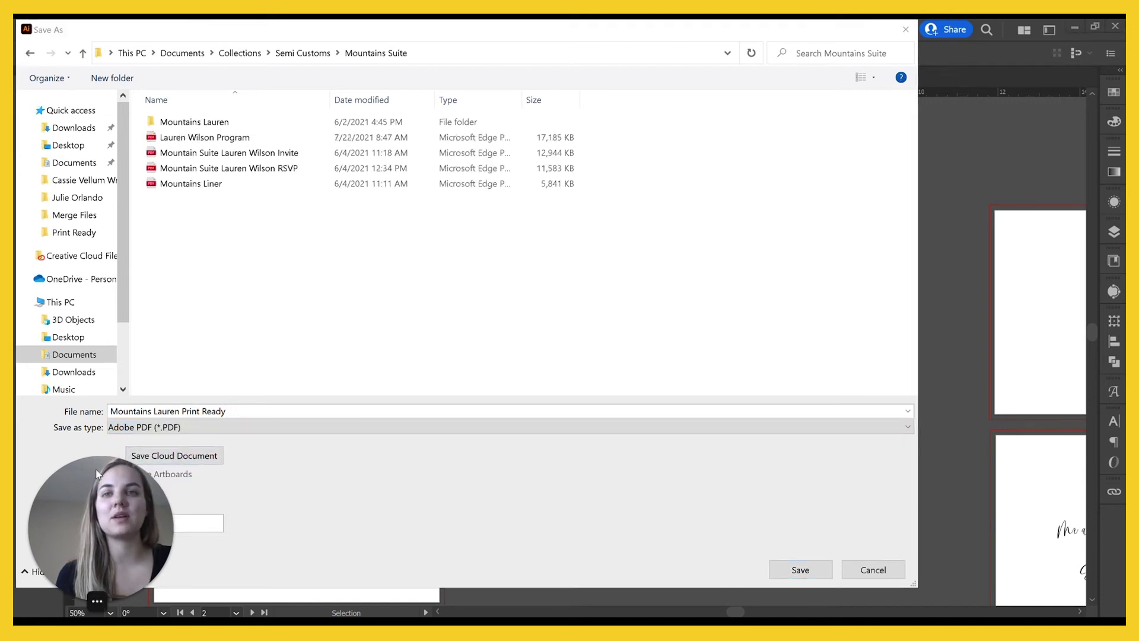
left_click_drag(121, 500, 277, 474)
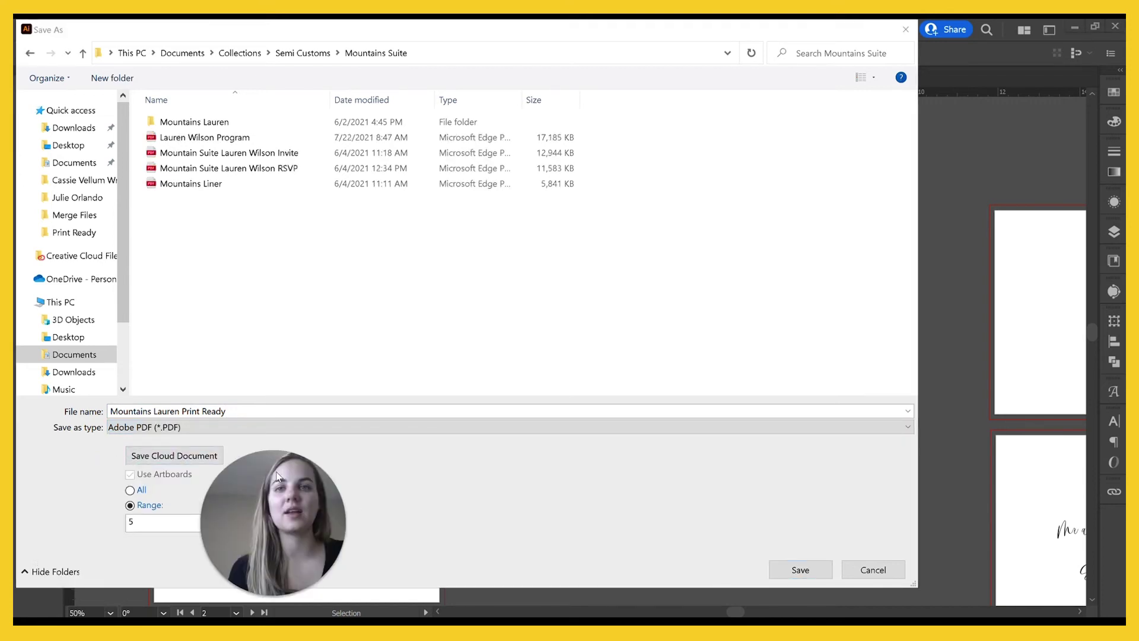
left_click(172, 522)
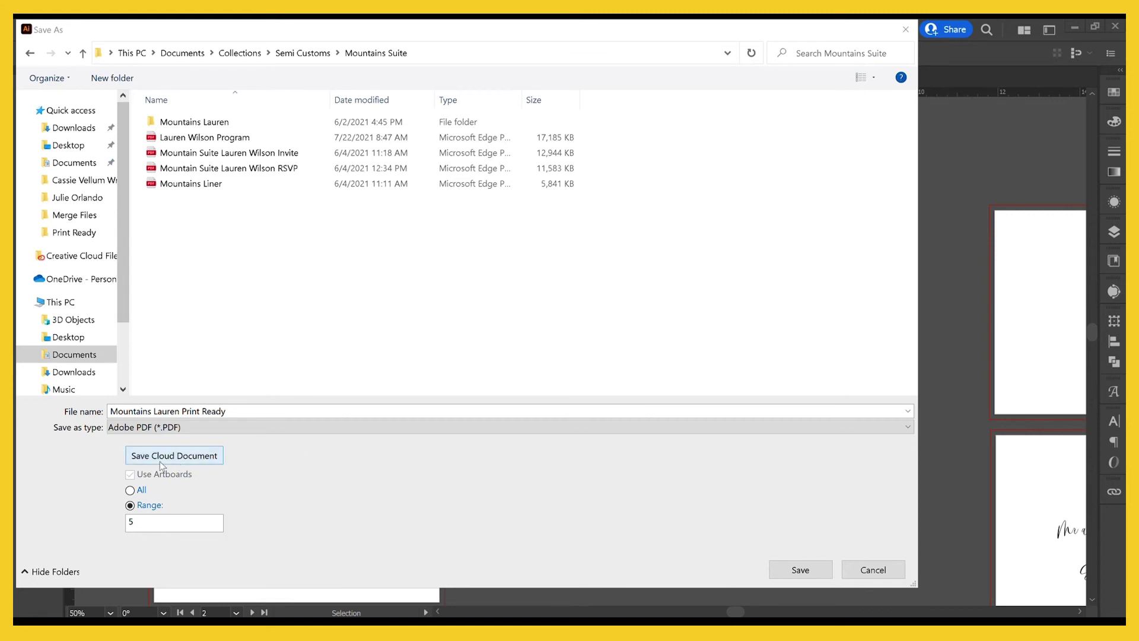
key("BackSpace")
Set the artboard range to 1, continue, and disable Preserve Illustrator Editing Capabilities
type("1")
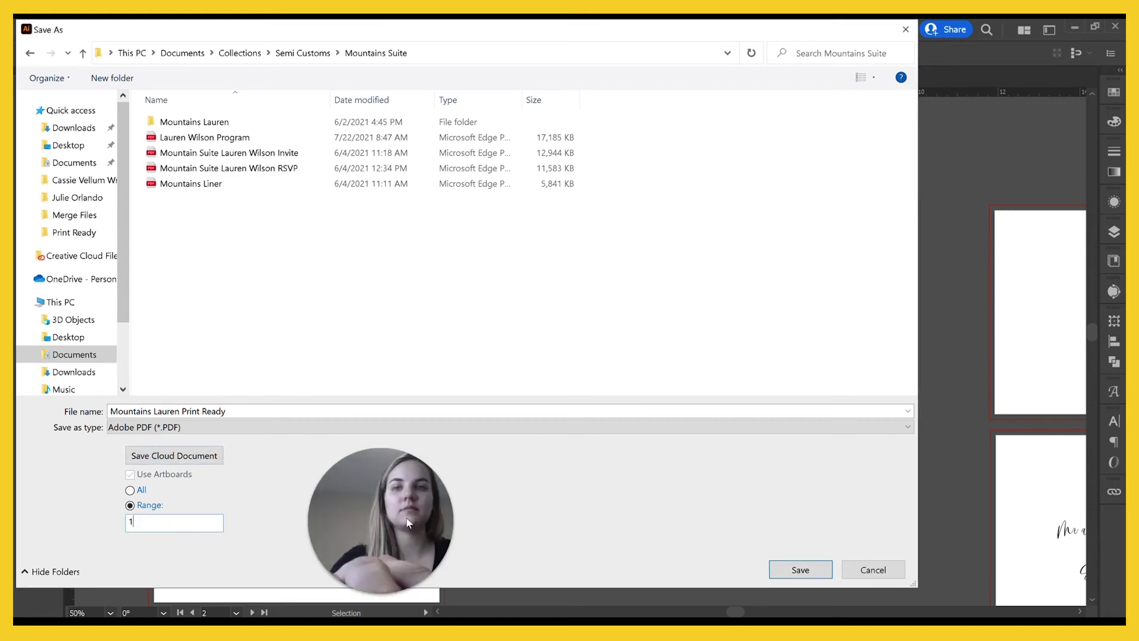
key("Return")
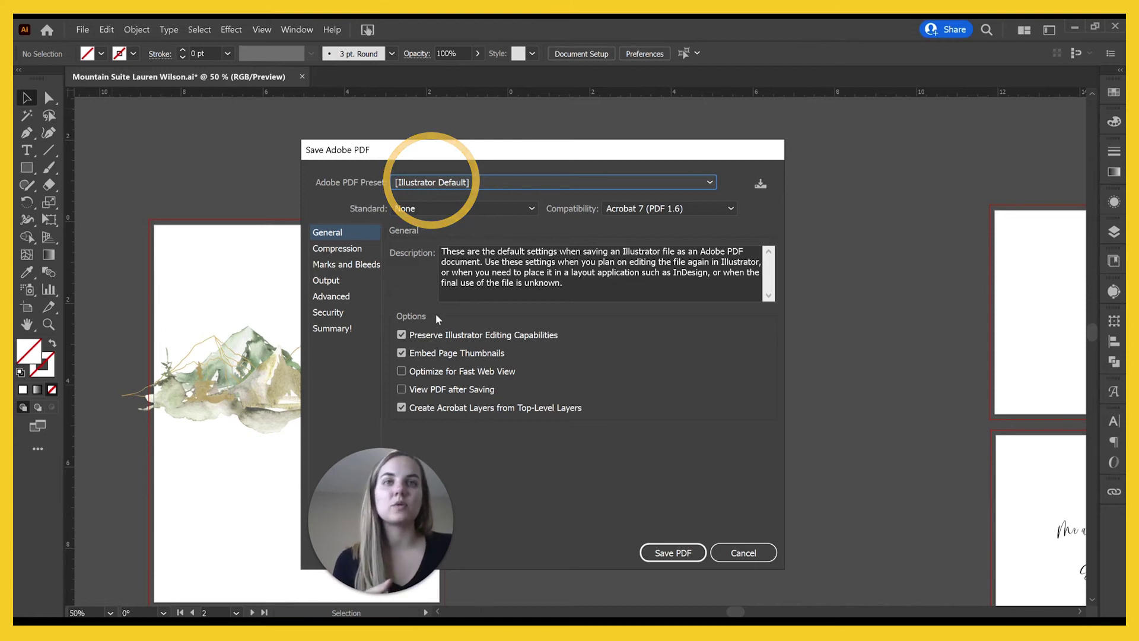
left_click(430, 336)
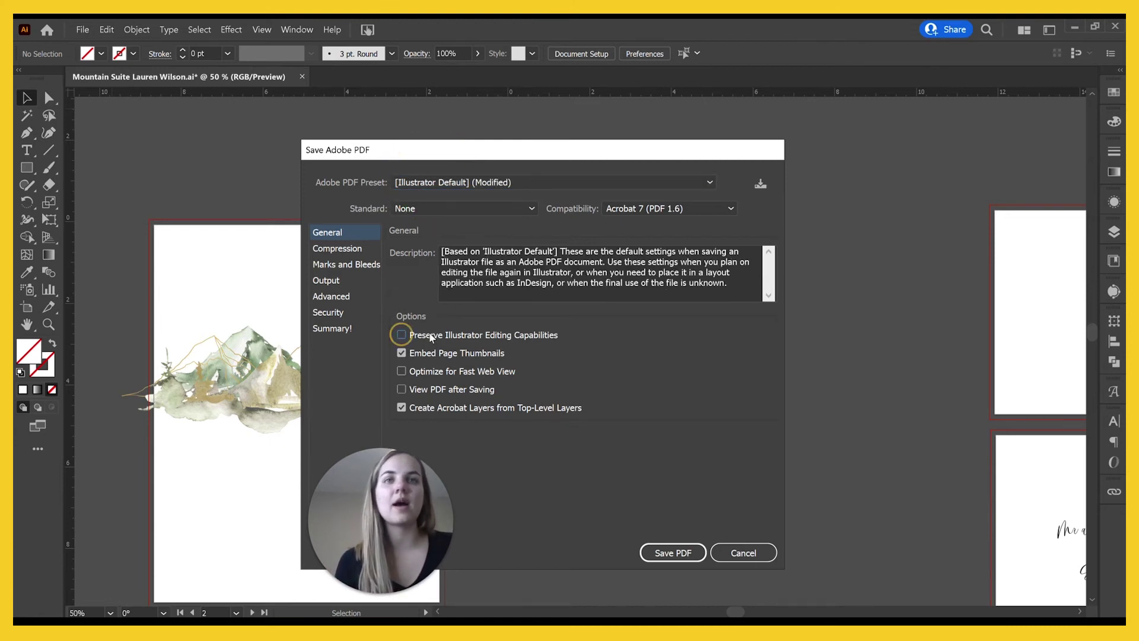
In Marks and Bleeds, drop document bleed settings for a 0.125 in bleed, then cancel
left_click(336, 268)
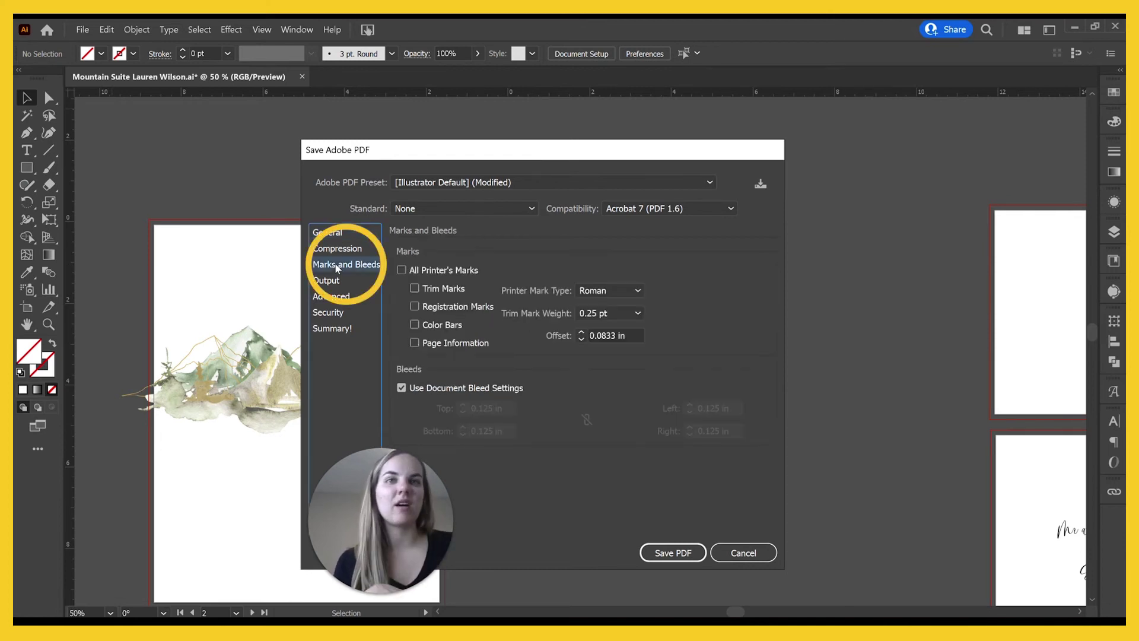
left_click(414, 289)
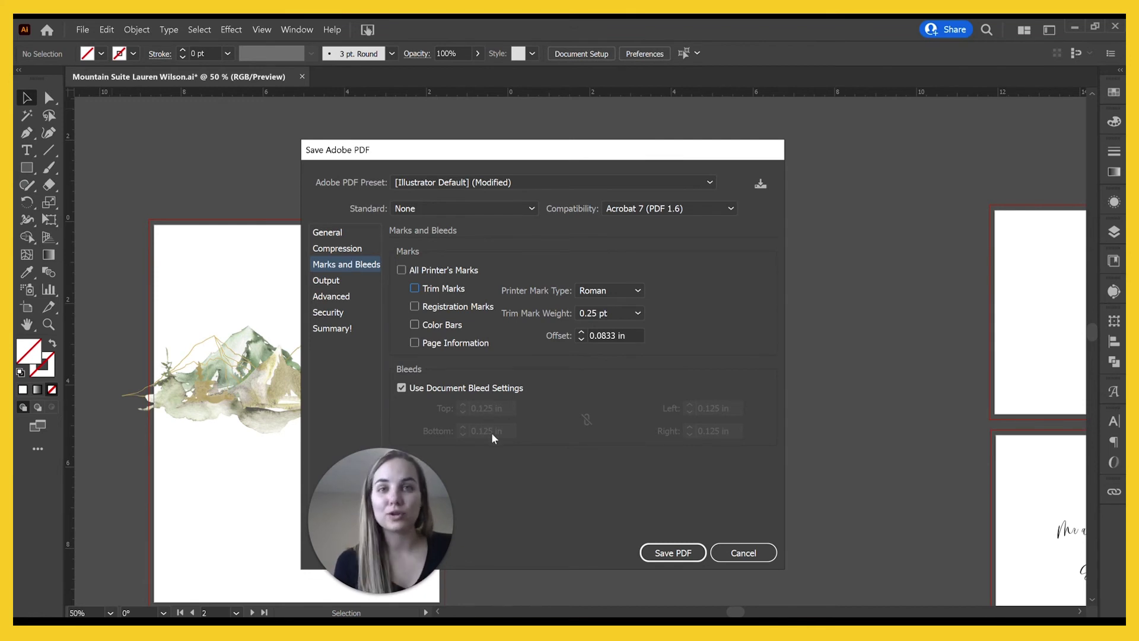
left_click(407, 387)
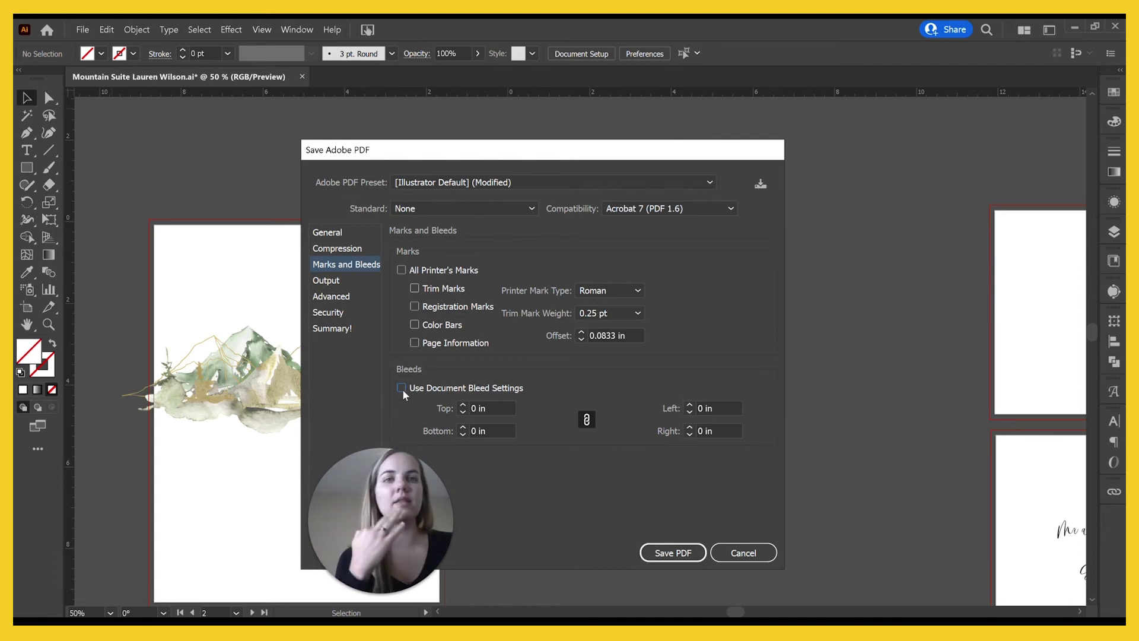
left_click(462, 405)
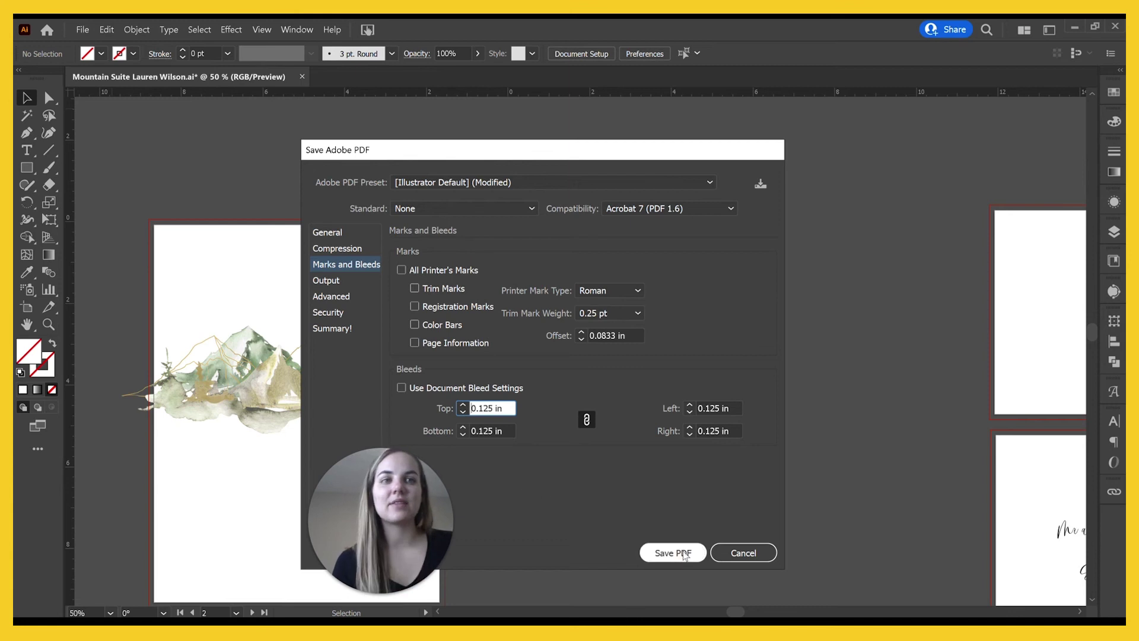
left_click(729, 552)
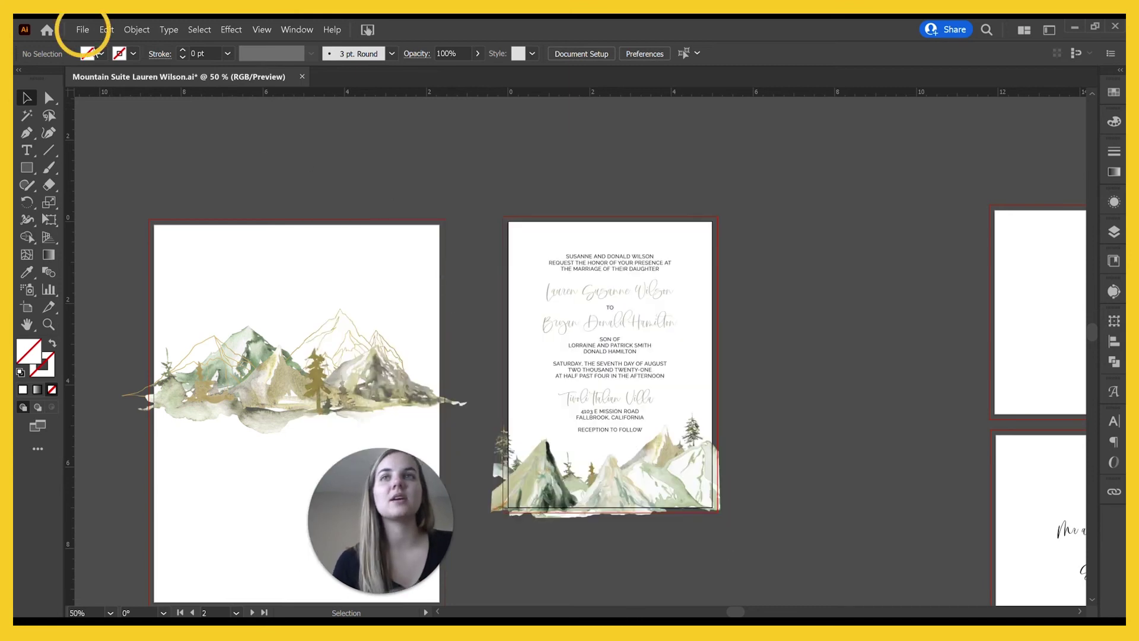
left_click(89, 31)
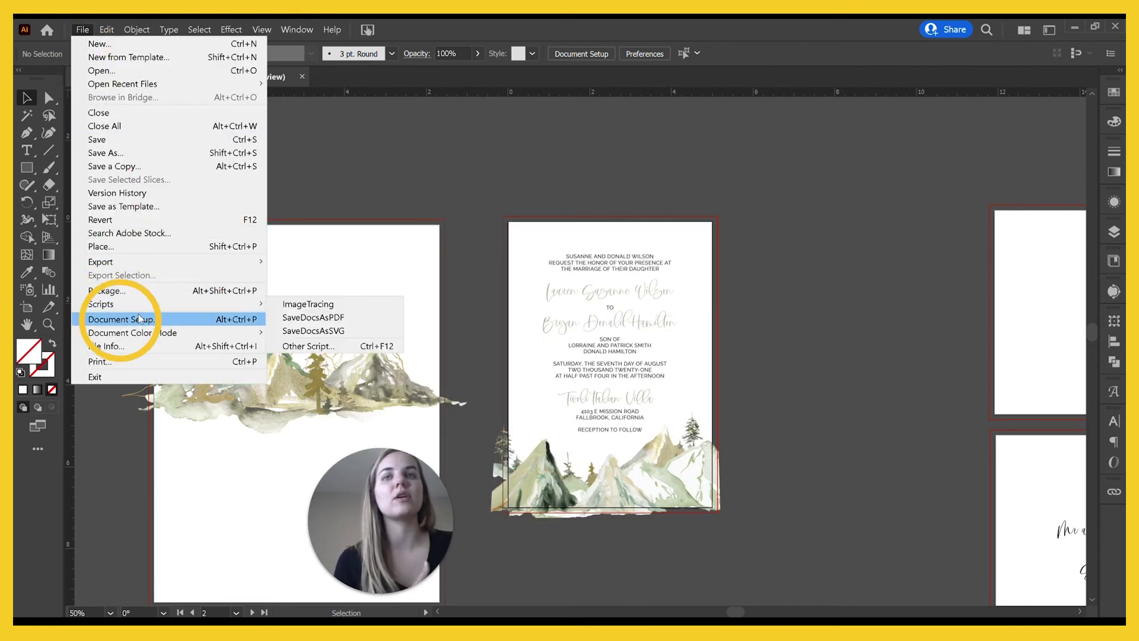
left_click(139, 318)
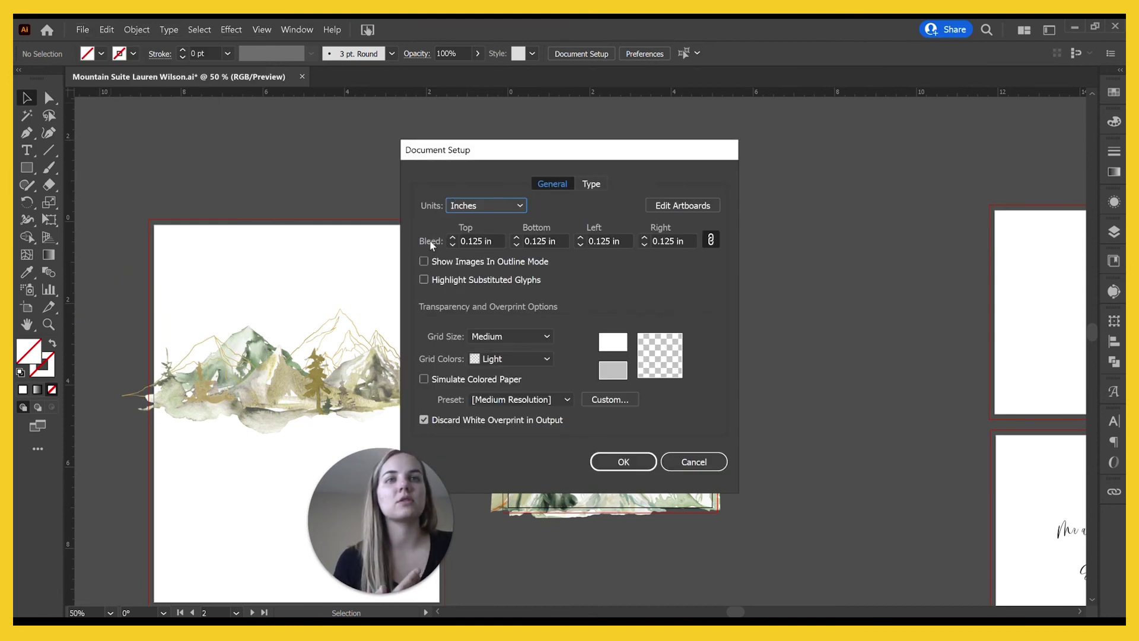
left_click(451, 245)
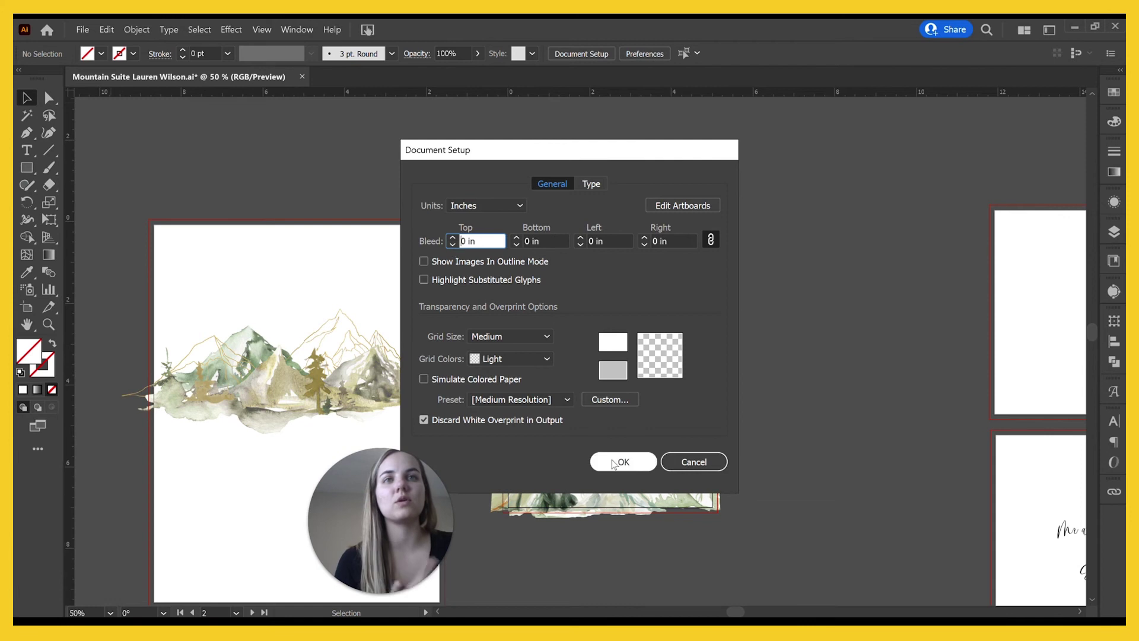
left_click(615, 467)
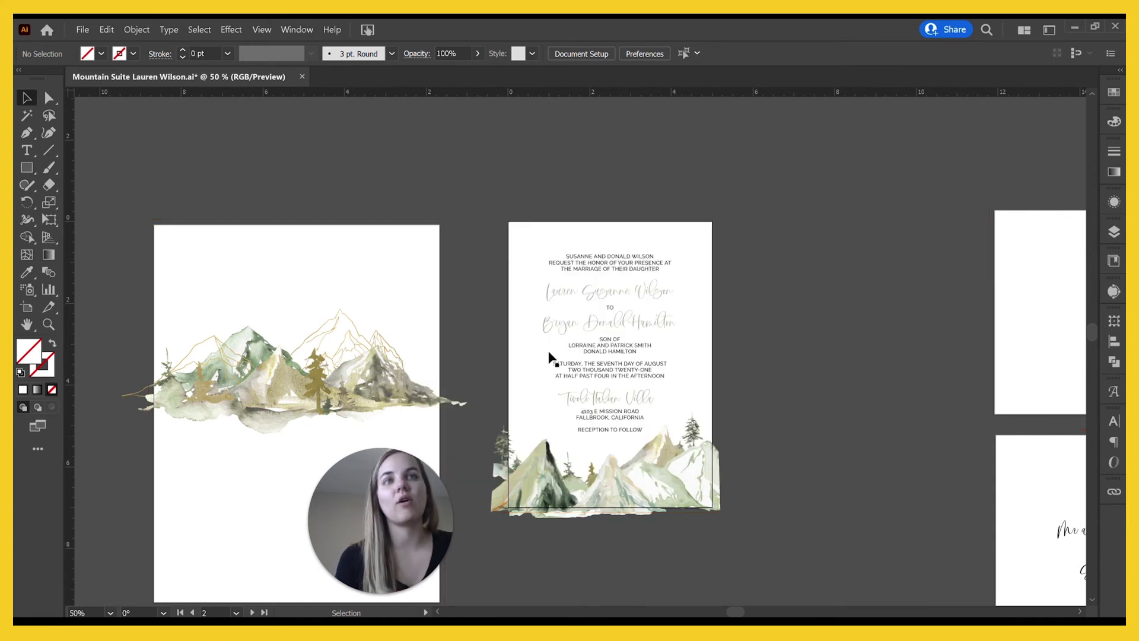
left_click(82, 30)
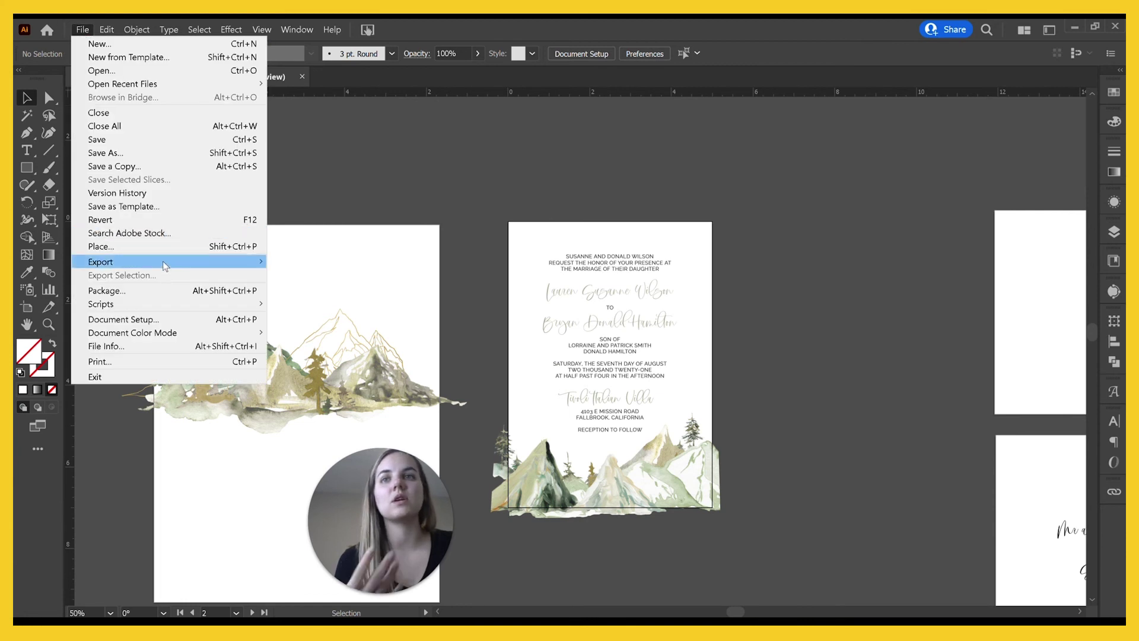
left_click(185, 324)
left_click(519, 240)
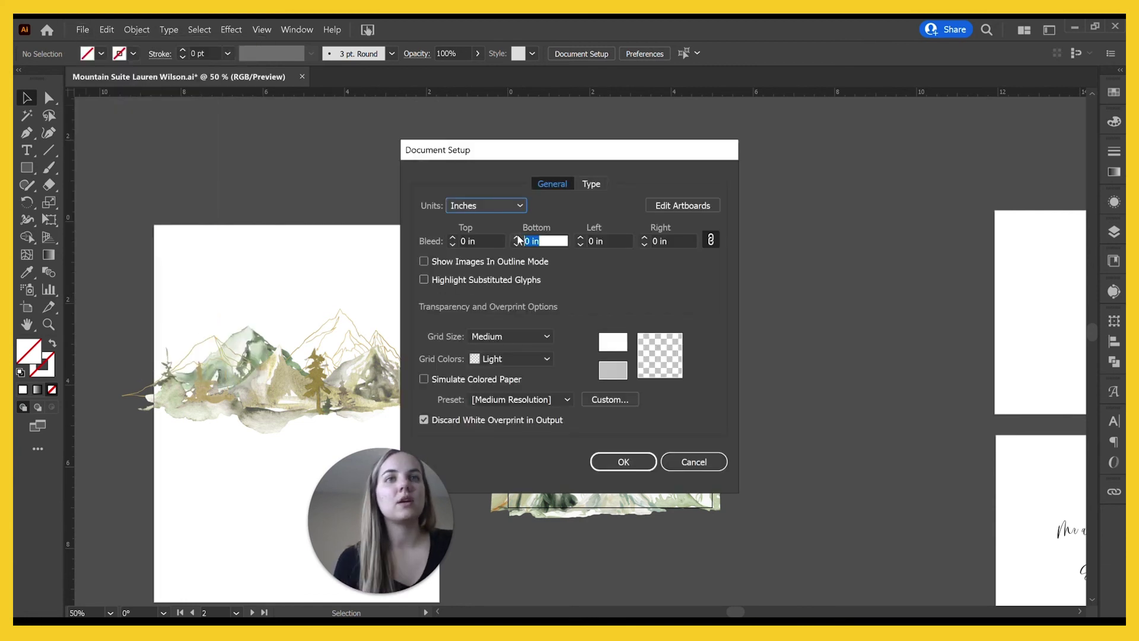
left_click(647, 461)
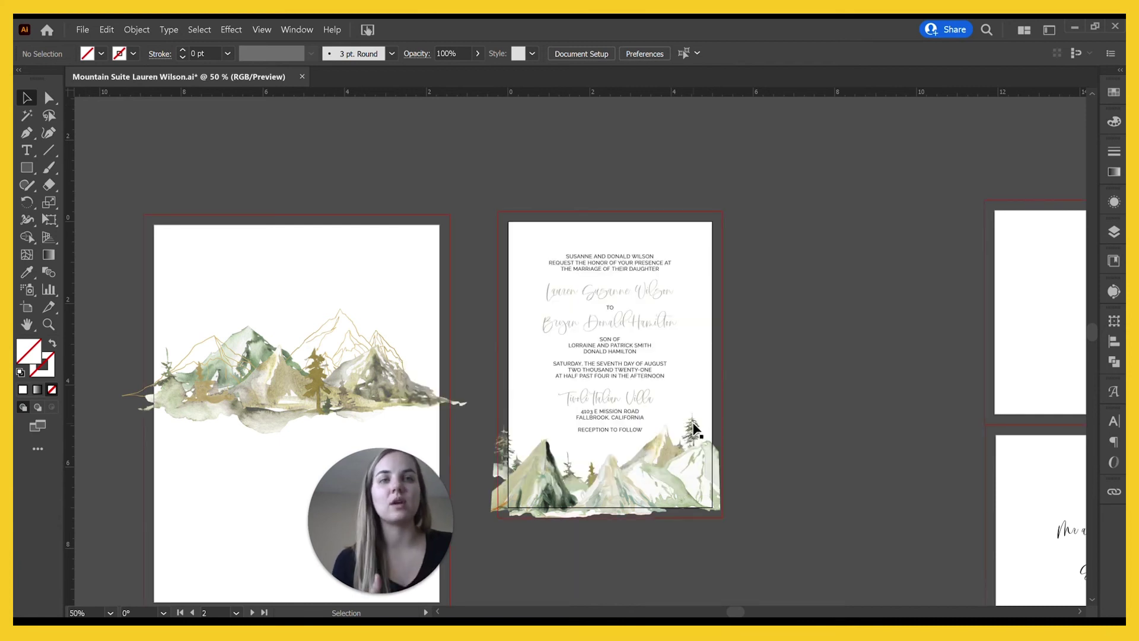
left_click(82, 29)
left_click(156, 325)
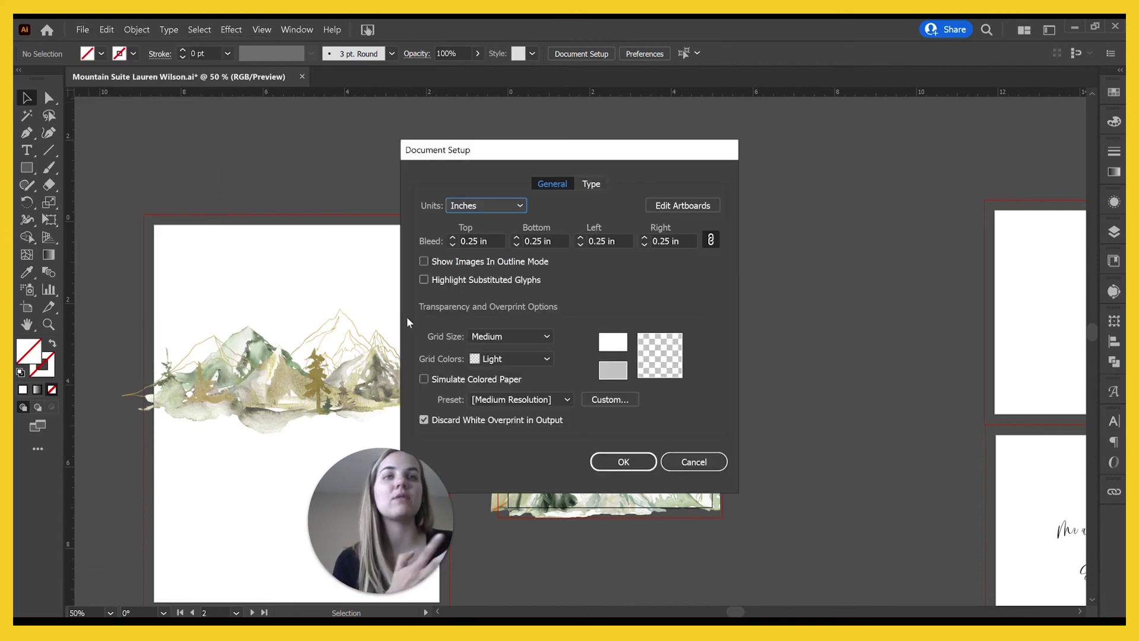
left_click(582, 247)
left_click(632, 455)
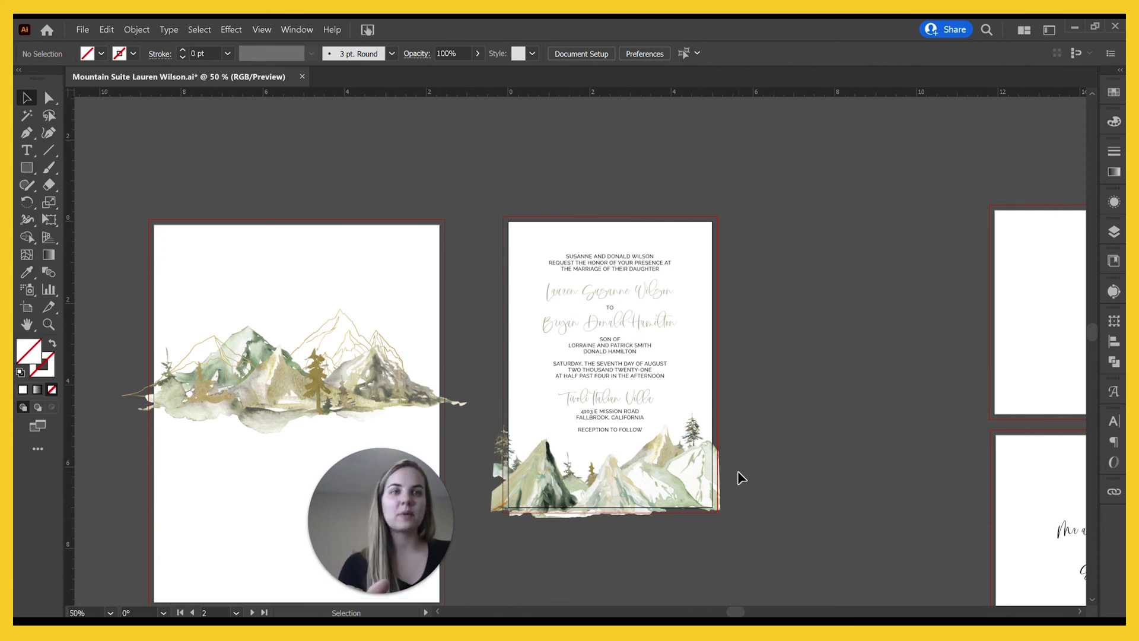
Zoom in on the invitation artboard and select the mountain artwork's clip group
scroll(751, 475, "down", 1)
key("ctrl+equal")
key("ctrl+equal")
key("ctrl+equal")
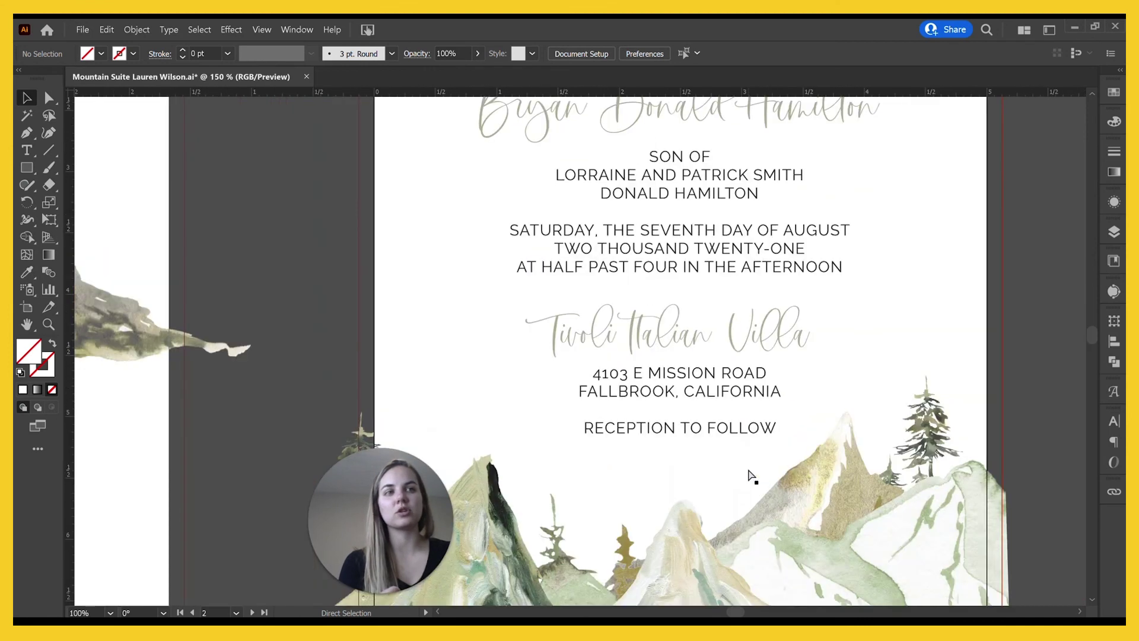
scroll(750, 475, "left", 3)
right_click(749, 473)
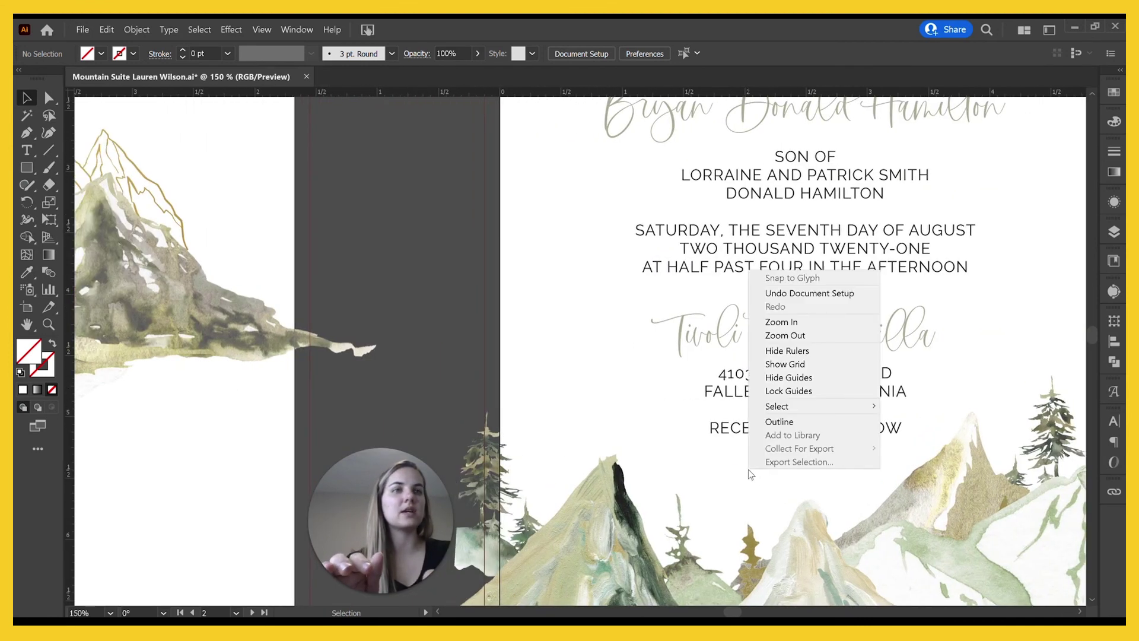
left_click(480, 309)
scroll(457, 310, "left", 1)
scroll(451, 297, "down", 2)
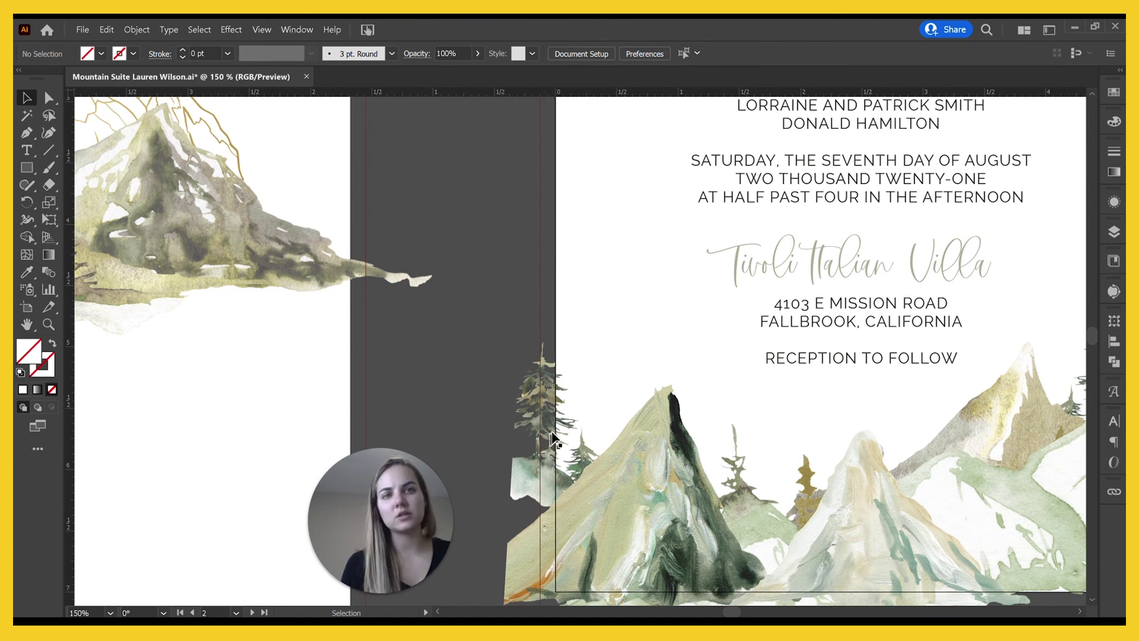
left_click(552, 436)
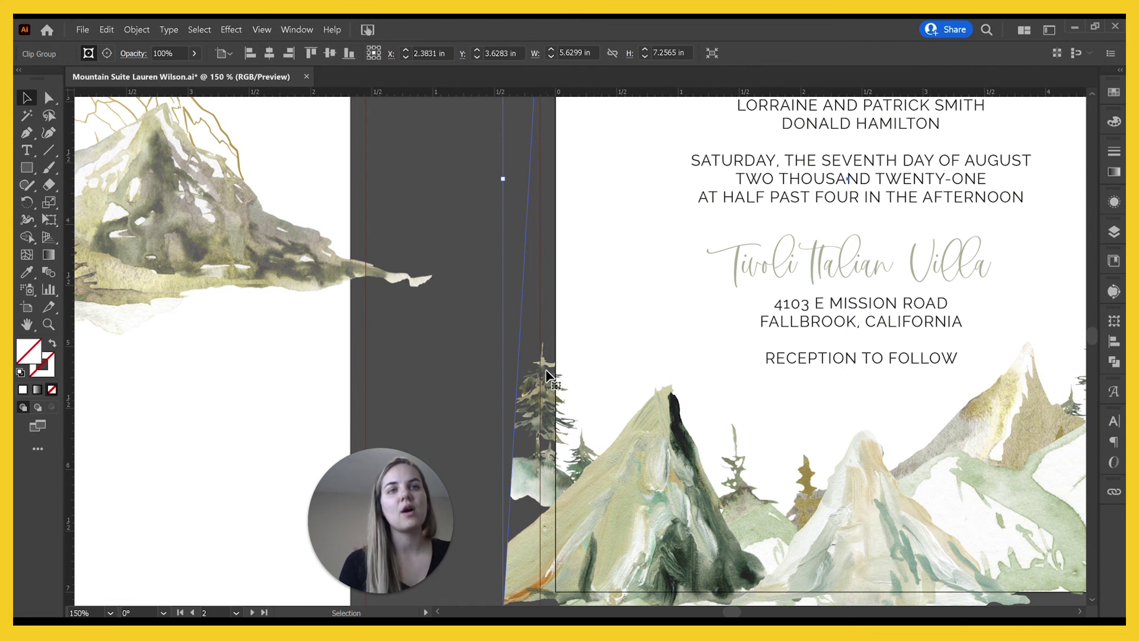
Drag the clip path's bottom-left anchor back to the invitation's left edge
scroll(547, 430, "down", 4)
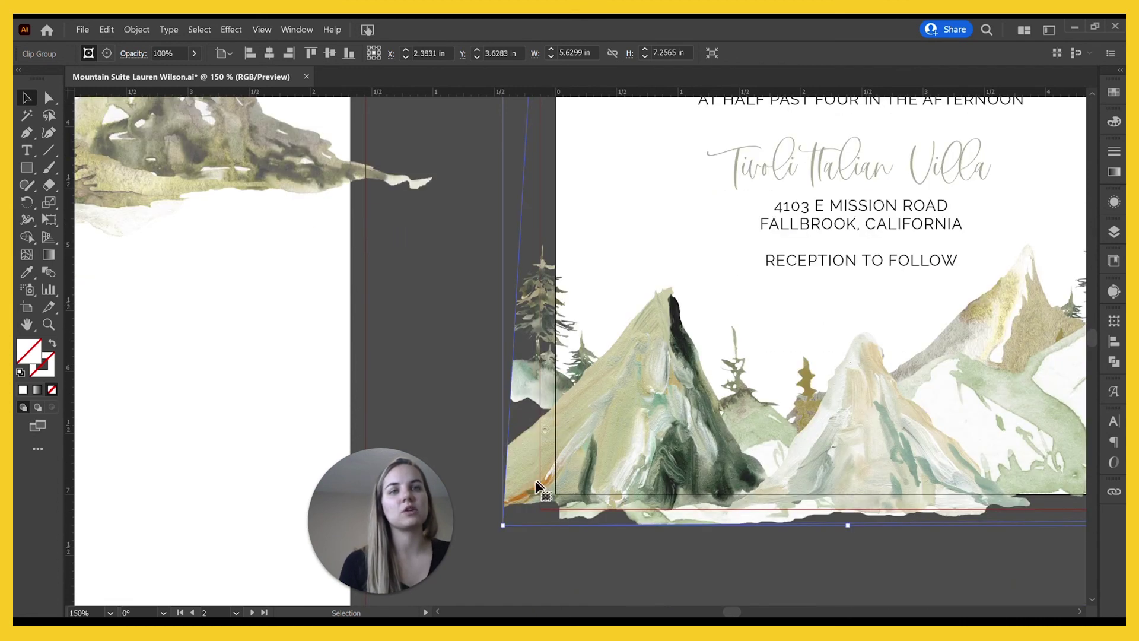
key("a")
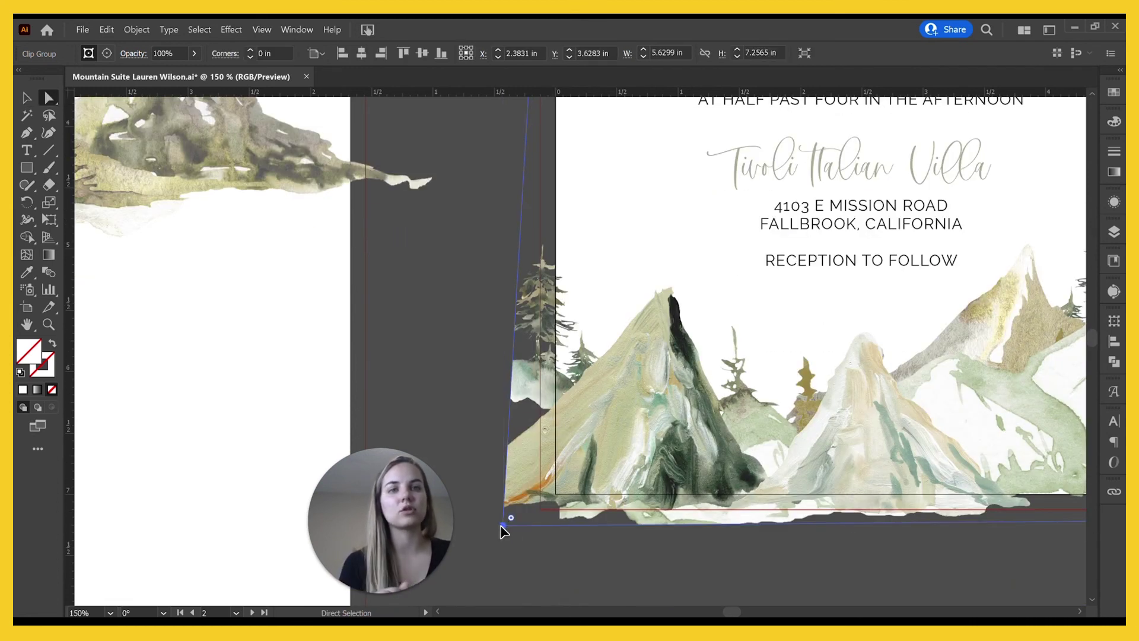
left_click_drag(504, 523, 555, 502)
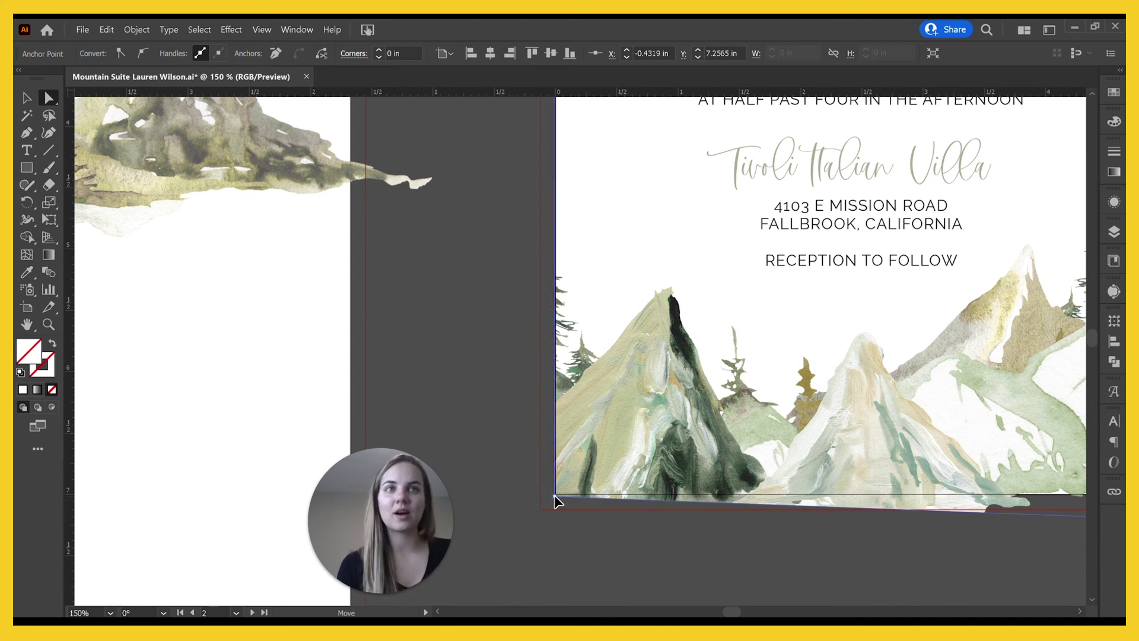
mouse_move(555, 502)
left_mouse_down()
mouse_move(546, 508)
mouse_move(556, 494)
left_mouse_up()
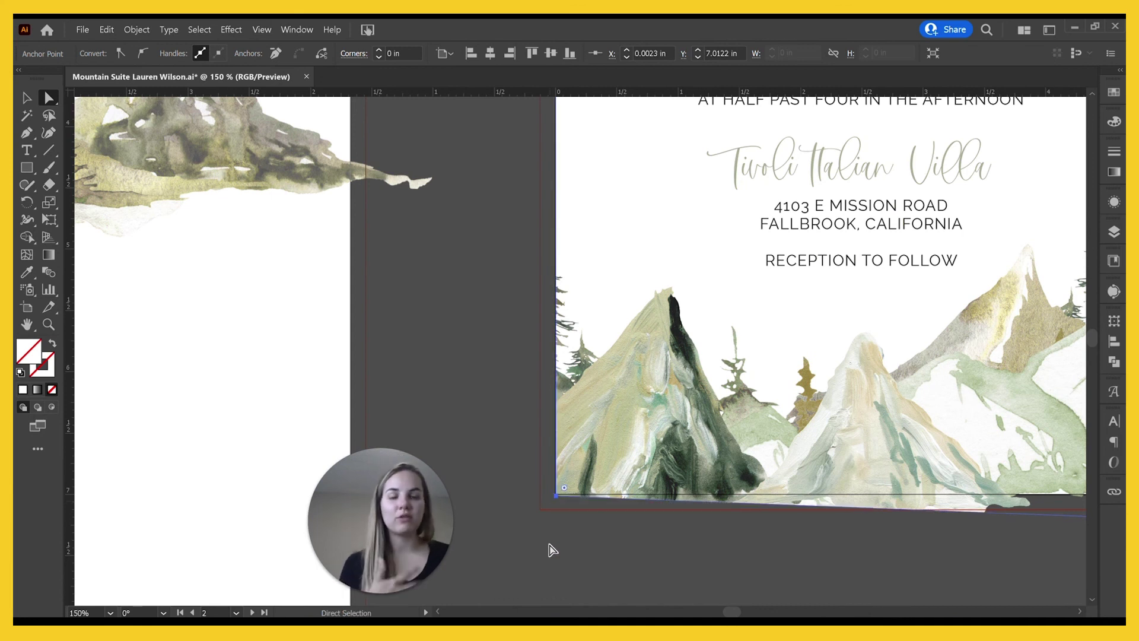